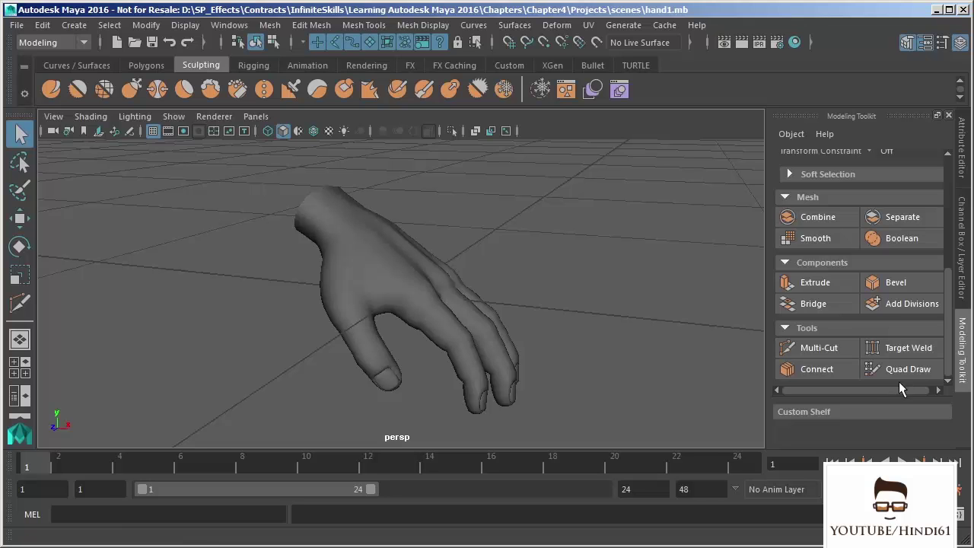
Step: Make the hand mesh a live surface for drawing new geometry on it
click(906, 43)
click(907, 43)
alt+right_drag(470, 244, 492, 250)
alt+drag(491, 250, 501, 231)
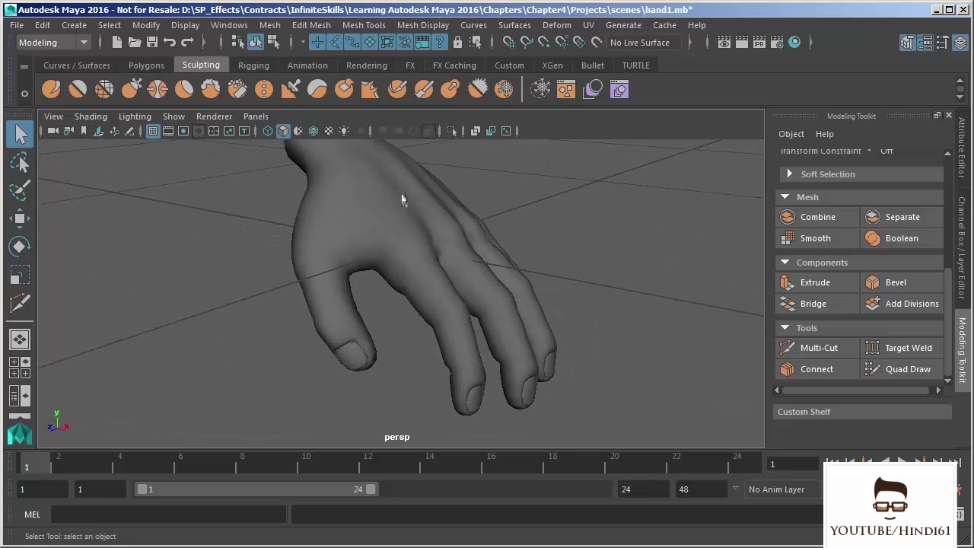
click(403, 199)
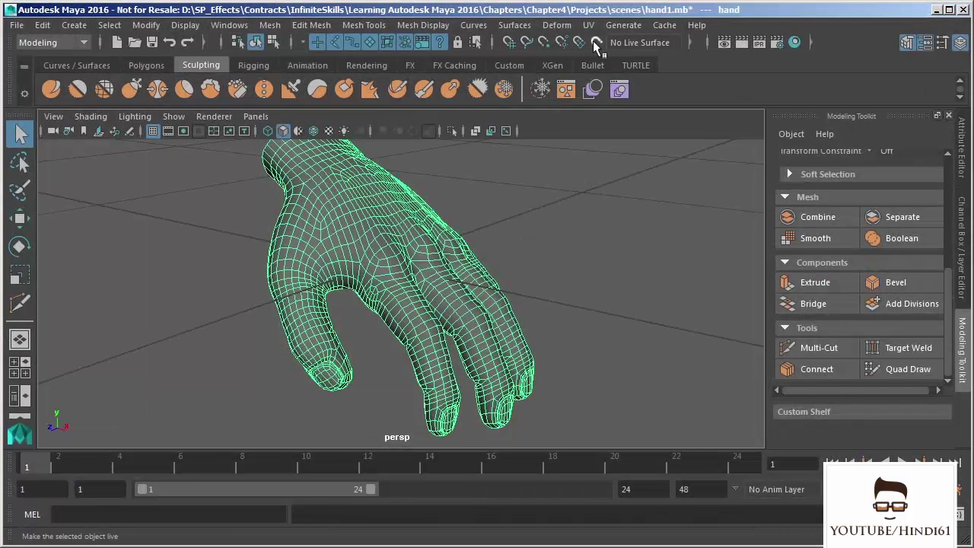
click(594, 42)
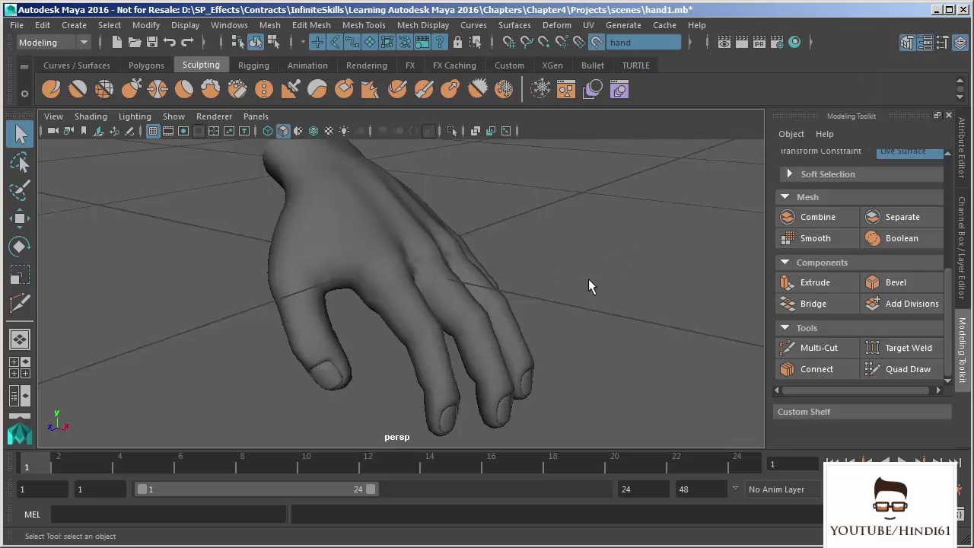
Step: With Quad Draw, place four points on the web between thumb and index finger and fill them with a quad
alt+drag(588, 286, 592, 285)
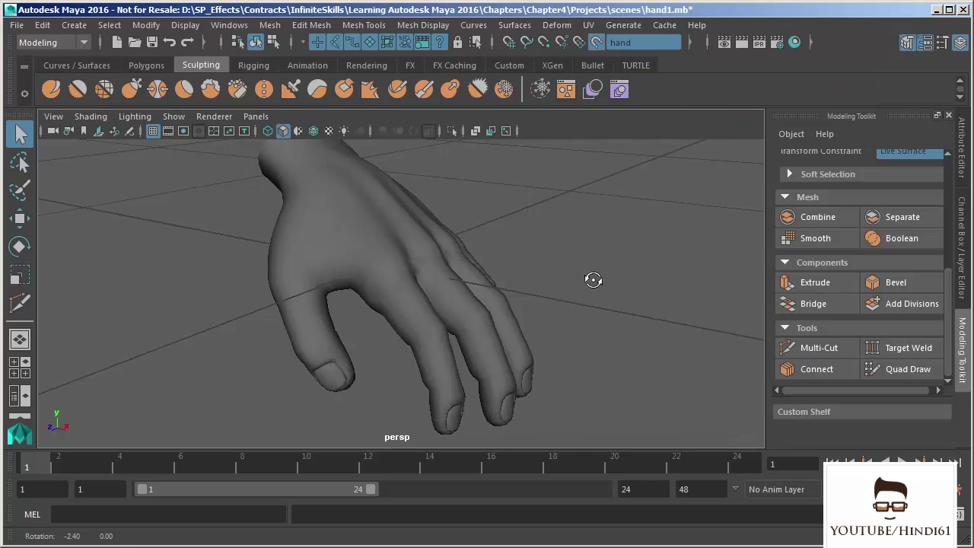
click(884, 369)
alt+right_drag(232, 238, 261, 308)
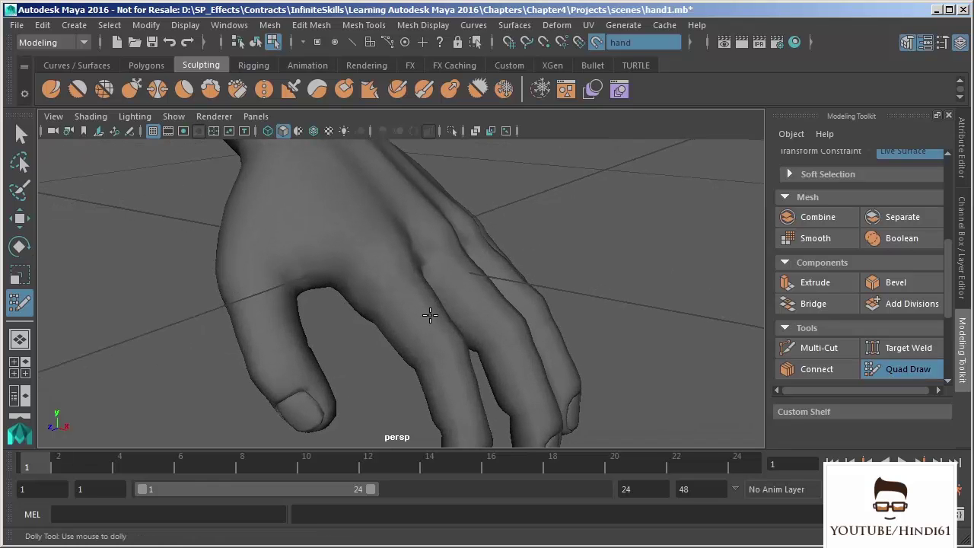
alt+drag(455, 313, 482, 248)
alt+drag(381, 226, 407, 272)
alt+middle_drag(408, 273, 446, 291)
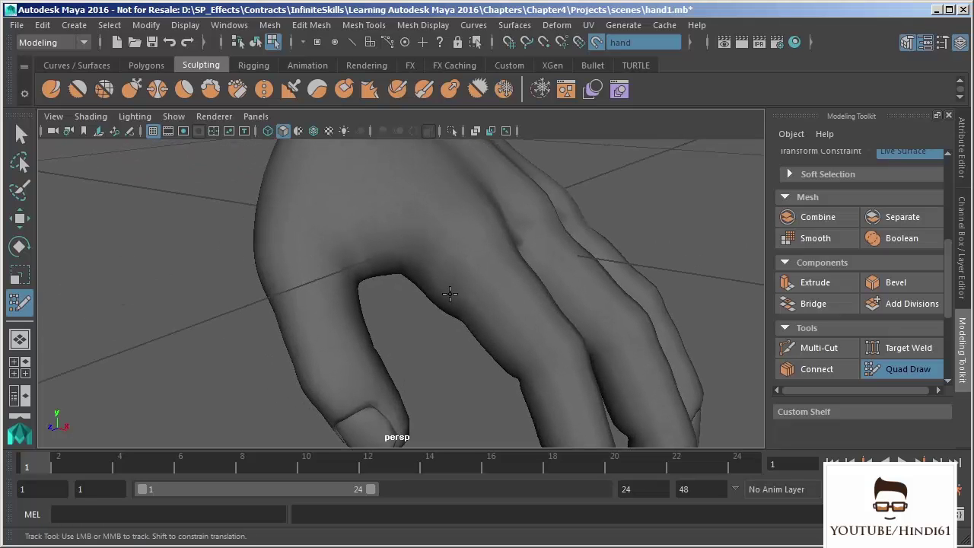
click(355, 266)
click(403, 263)
click(340, 229)
click(408, 228)
mouse_move(455, 336)
alt+mouse_down()
mouse_move(366, 340)
mouse_move(417, 328)
mouse_move(555, 337)
mouse_move(417, 342)
mouse_move(474, 332)
mouse_move(443, 322)
alt+mouse_up()
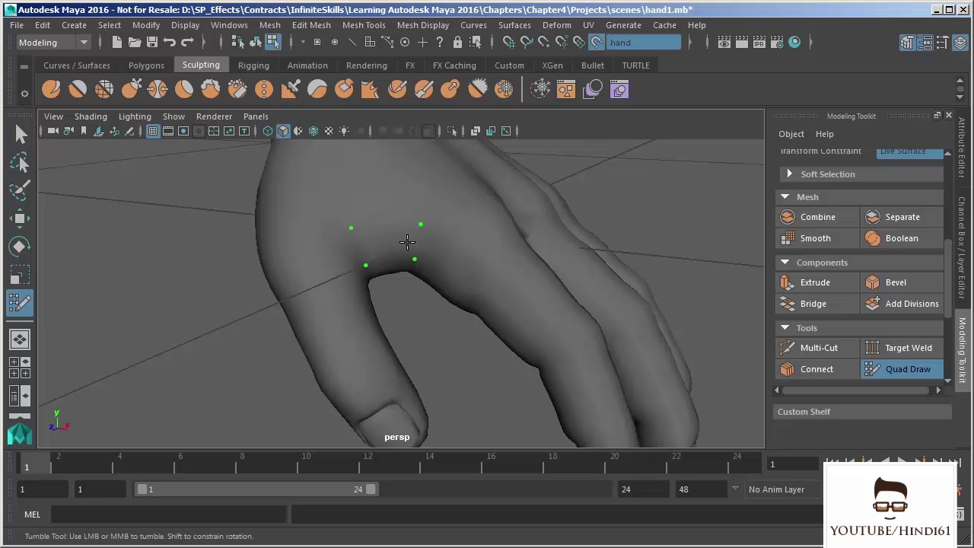
shift+click(398, 242)
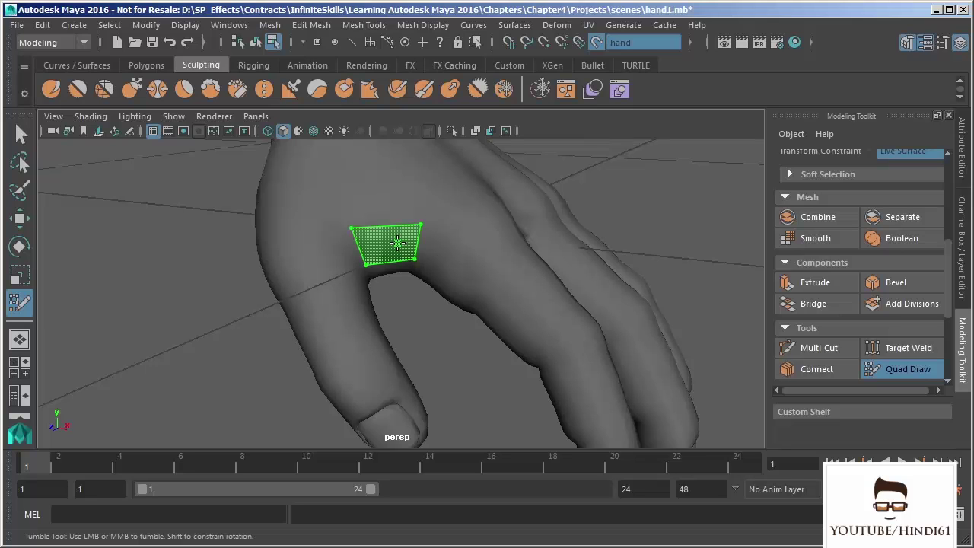
ctrl+shift+click(367, 251)
shift+click(391, 241)
Step: Add two points toward the index finger and fill a second quad joined to the first
mouse_move(449, 331)
alt+mouse_down()
mouse_move(498, 327)
mouse_move(414, 328)
mouse_move(489, 328)
mouse_move(466, 328)
alt+mouse_up()
click(496, 250)
click(479, 284)
shift+click(459, 253)
Step: Place four pairs of points down the inner side of the thumb and fill a strip of quads joined to the first quad
alt+middle_drag(480, 382, 426, 358)
alt+drag(426, 358, 342, 361)
alt+middle_drag(285, 265, 331, 275)
click(293, 229)
click(317, 249)
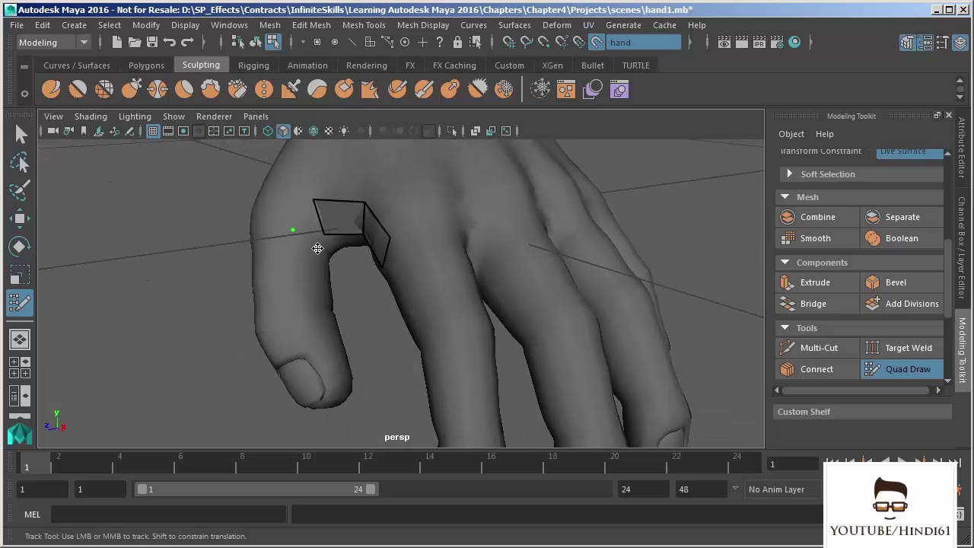
click(294, 287)
click(323, 285)
click(301, 324)
click(330, 321)
click(306, 352)
click(338, 350)
shift+click(312, 222)
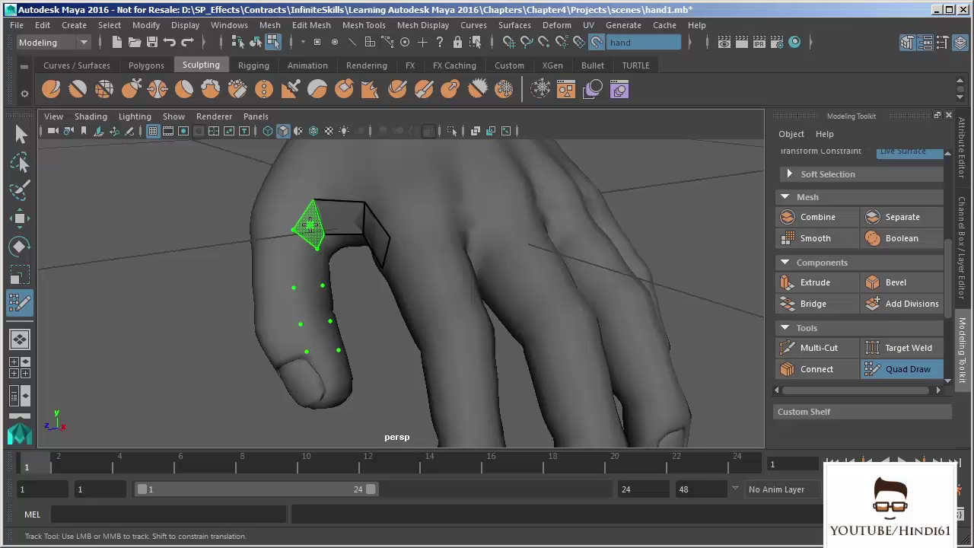
mouse_move(309, 223)
shift+mouse_down()
mouse_move(305, 261)
mouse_move(330, 354)
shift+mouse_up()
Step: Place points along the side of the index finger and fill three more quads up to the knuckle
alt+drag(367, 383, 446, 330)
mouse_move(439, 330)
alt+middle_down()
mouse_move(403, 325)
mouse_move(426, 335)
alt+middle_up()
alt+drag(426, 335, 478, 251)
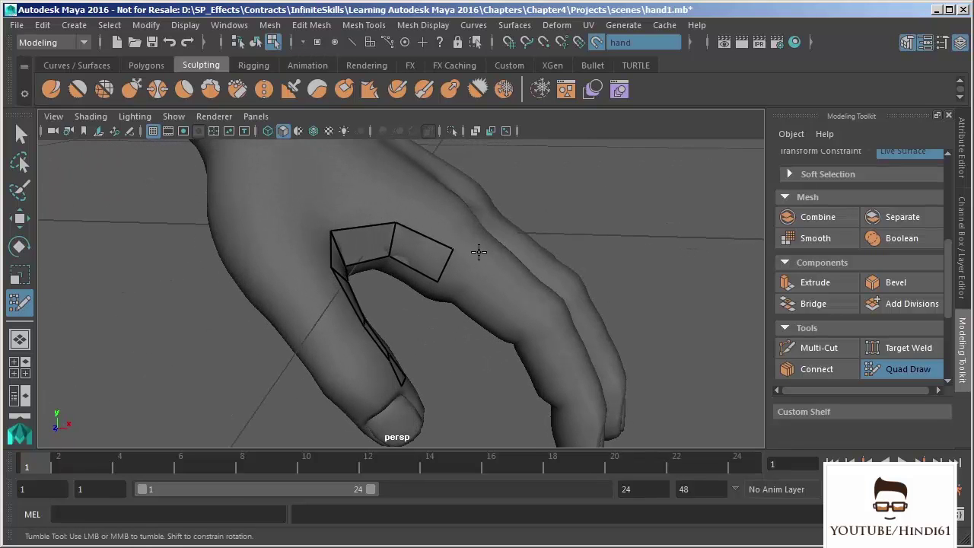
click(461, 293)
click(514, 284)
click(498, 318)
click(549, 314)
click(522, 338)
shift+click(460, 268)
shift+click(484, 280)
shift+click(517, 302)
Step: Reposition the vertices and edges of the index finger and web quads to space the strip more evenly
alt+drag(459, 341, 381, 320)
alt+right_drag(382, 319, 402, 339)
alt+drag(403, 340, 407, 336)
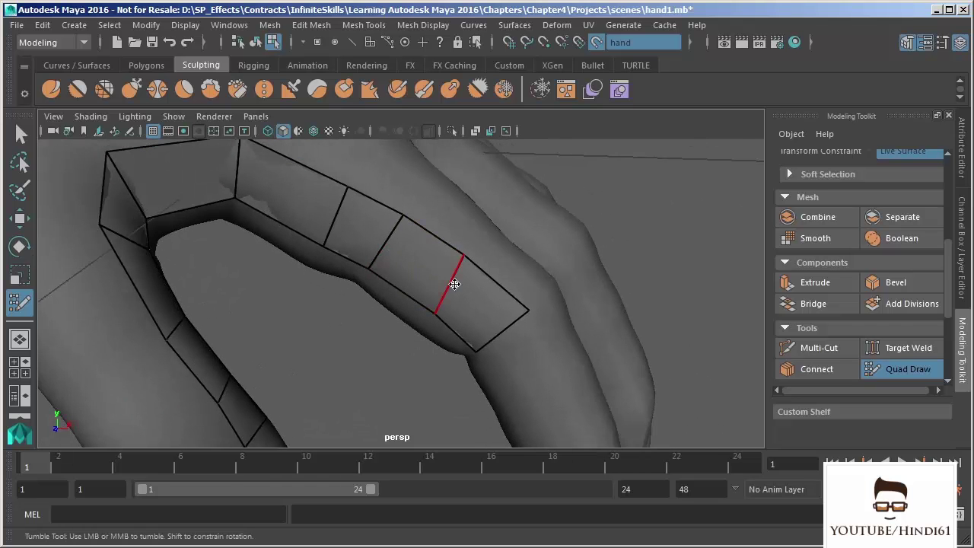
scroll(452, 278, down, 3)
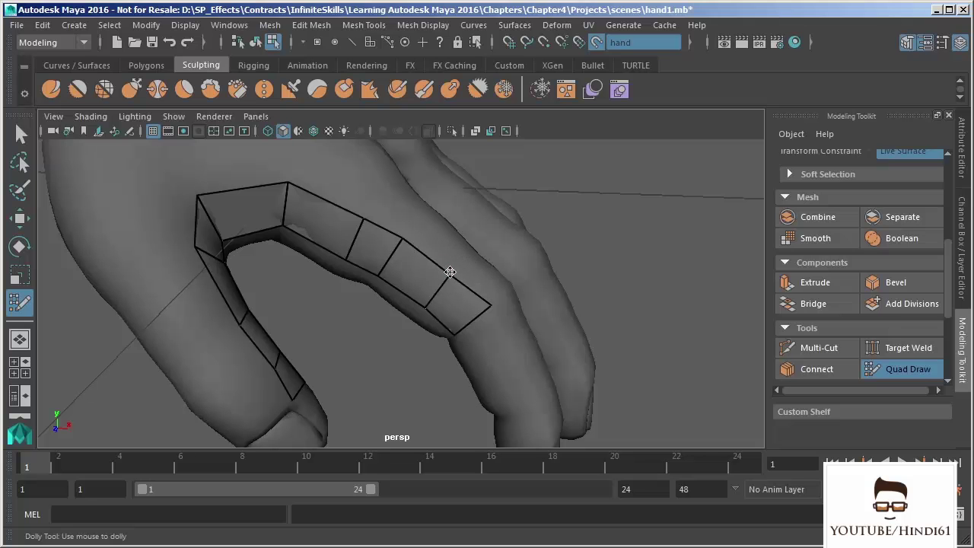
mouse_move(461, 265)
shift+mouse_down()
mouse_move(368, 218)
mouse_move(371, 195)
shift+mouse_up()
mouse_move(348, 258)
mouse_down()
mouse_move(340, 263)
mouse_move(381, 272)
mouse_move(372, 276)
mouse_move(422, 314)
mouse_up()
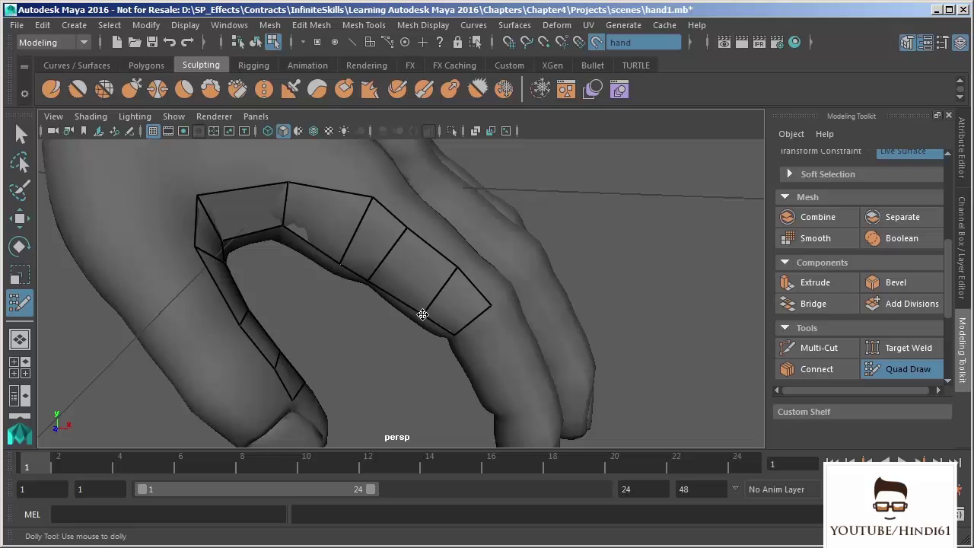
mouse_move(355, 224)
mouse_down()
mouse_move(348, 229)
mouse_move(361, 204)
mouse_up()
drag(334, 260, 340, 255)
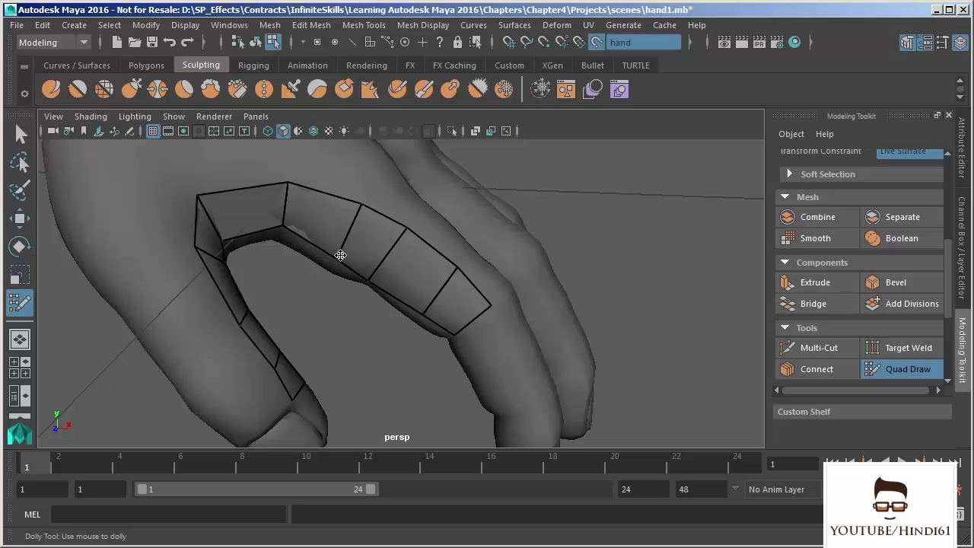
drag(250, 210, 277, 226)
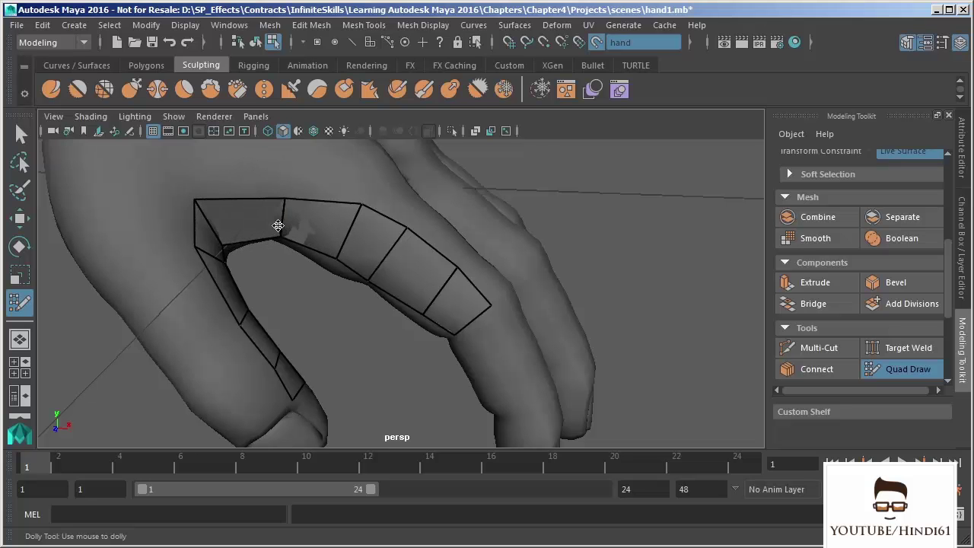
Step: Place two points across the top of the index finger at the knuckle and fill a quad beside the strip's last quad
alt+drag(217, 210, 233, 188)
alt+drag(274, 232, 324, 217)
alt+middle_drag(385, 237, 389, 282)
alt+middle_drag(508, 287, 507, 259)
mouse_move(507, 259)
alt+mouse_down()
mouse_move(398, 337)
mouse_move(399, 295)
mouse_move(363, 337)
alt+mouse_up()
click(413, 300)
click(421, 344)
shift+click(391, 319)
Step: Extend the knuckle quad's outer edge repeatedly around the far side and underside of the index finger
alt+drag(352, 289, 372, 311)
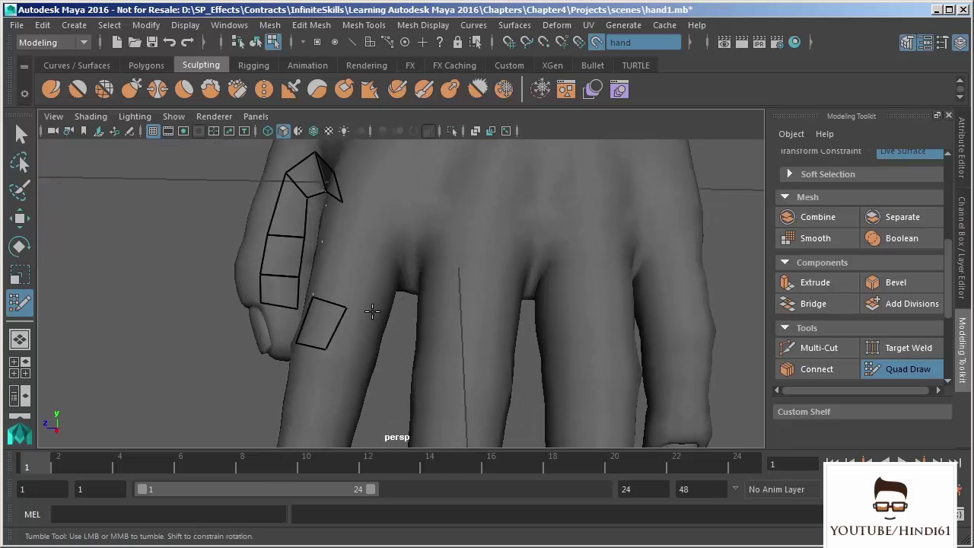
alt+right_drag(362, 335, 386, 308)
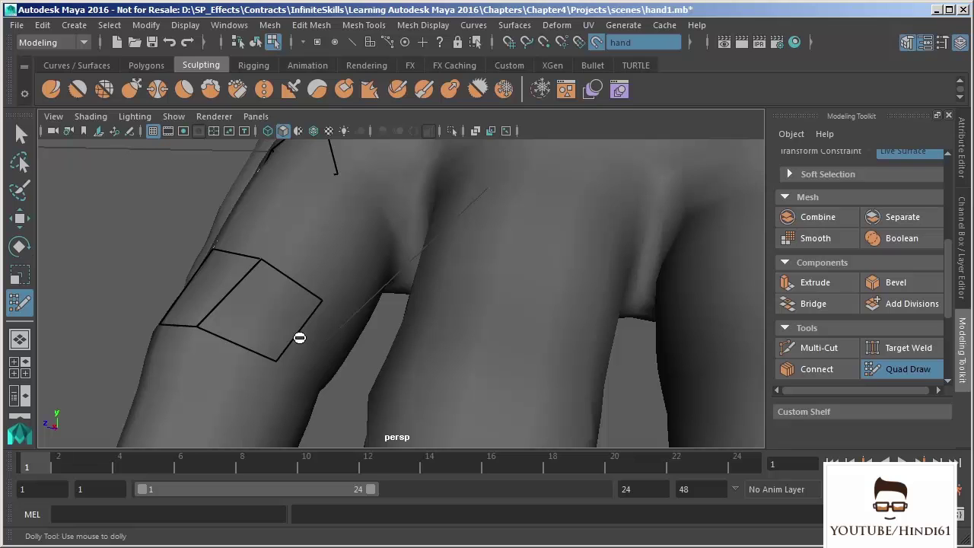
key(Tab)
key(Tab)
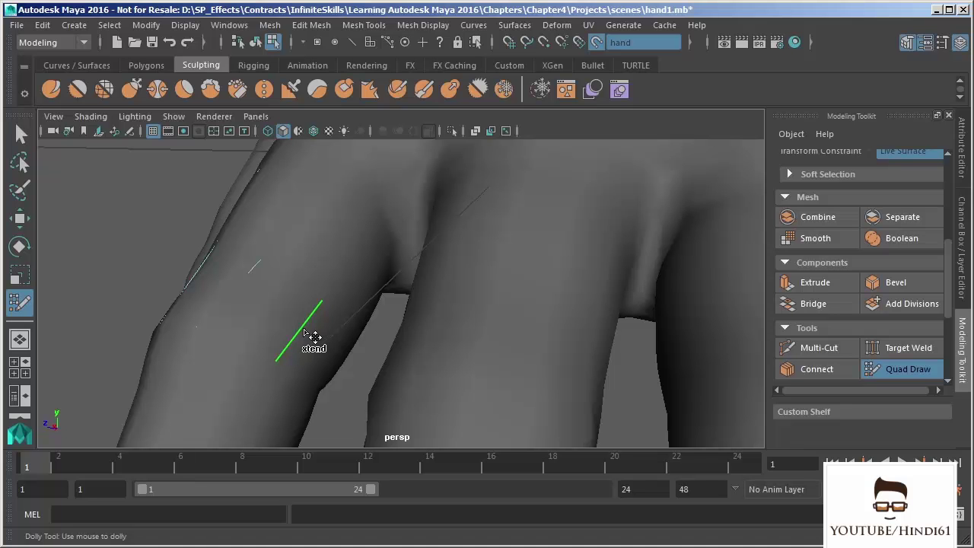
drag(304, 332, 352, 370)
mouse_move(419, 355)
alt+mouse_down()
mouse_move(409, 319)
mouse_move(317, 269)
mouse_move(289, 302)
mouse_move(315, 358)
alt+mouse_up()
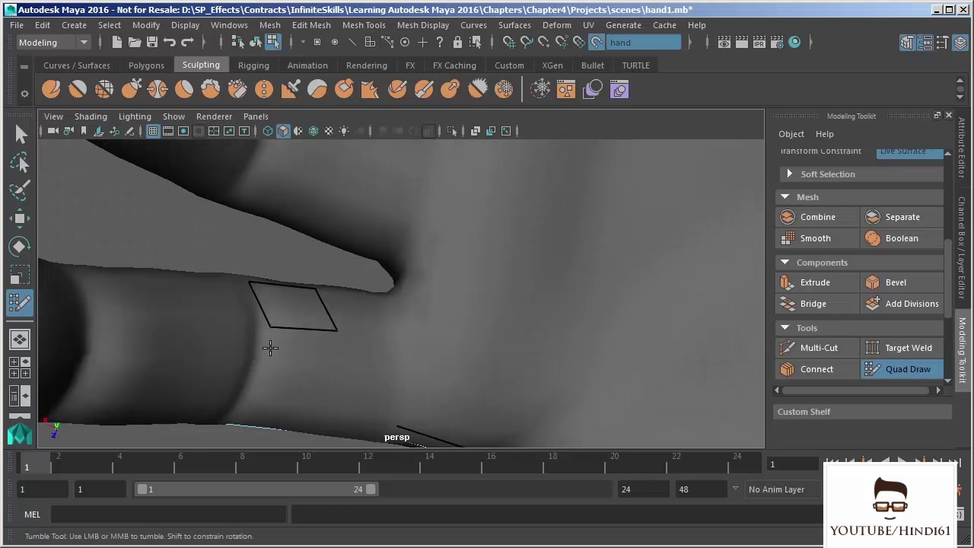
key(Caps_Lock)
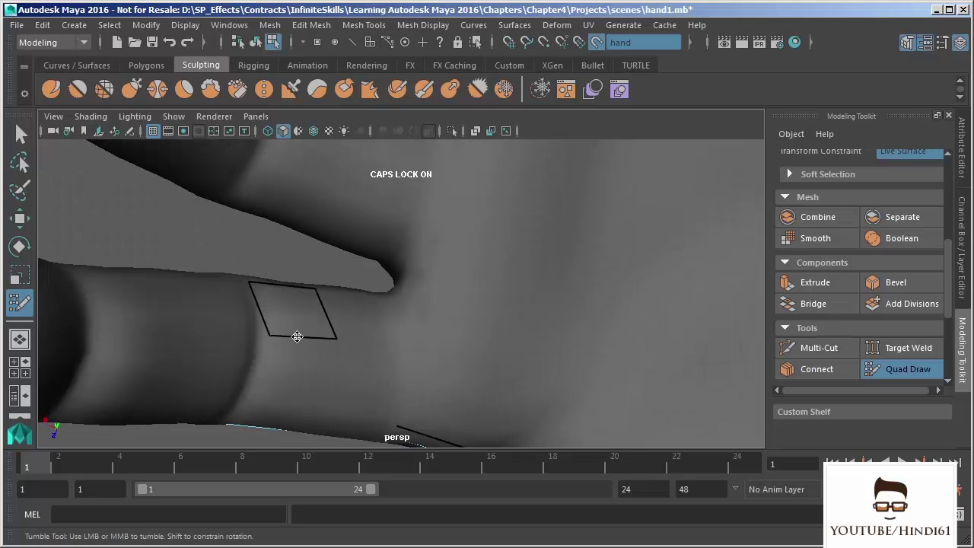
drag(296, 333, 319, 254)
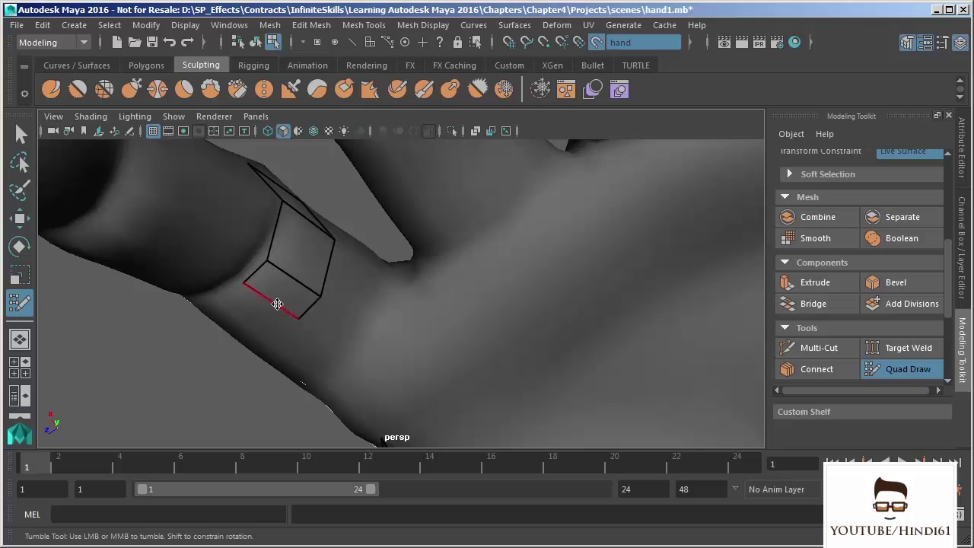
Step: Fill the remaining gap on the index finger's underside with a quad to close the ring around the finger
alt+drag(254, 317, 453, 297)
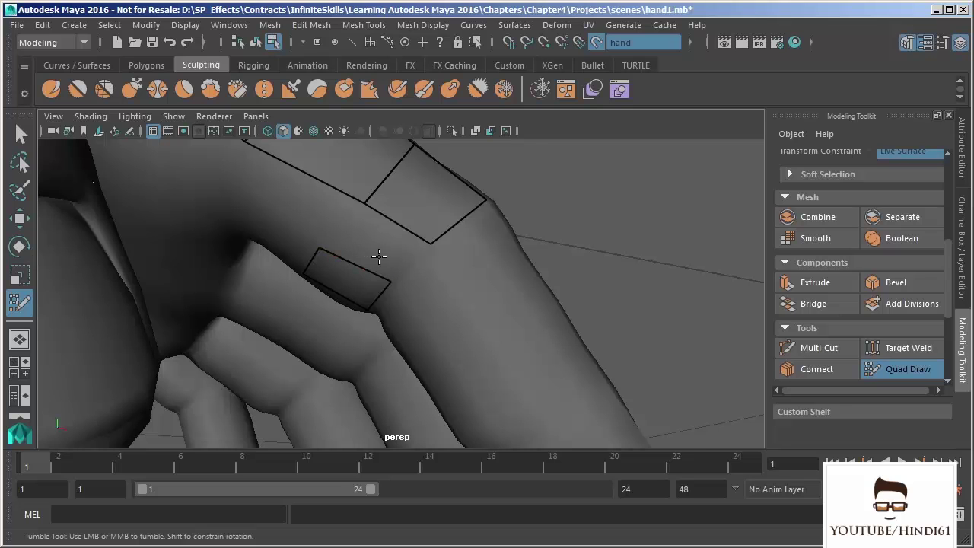
key(shift)
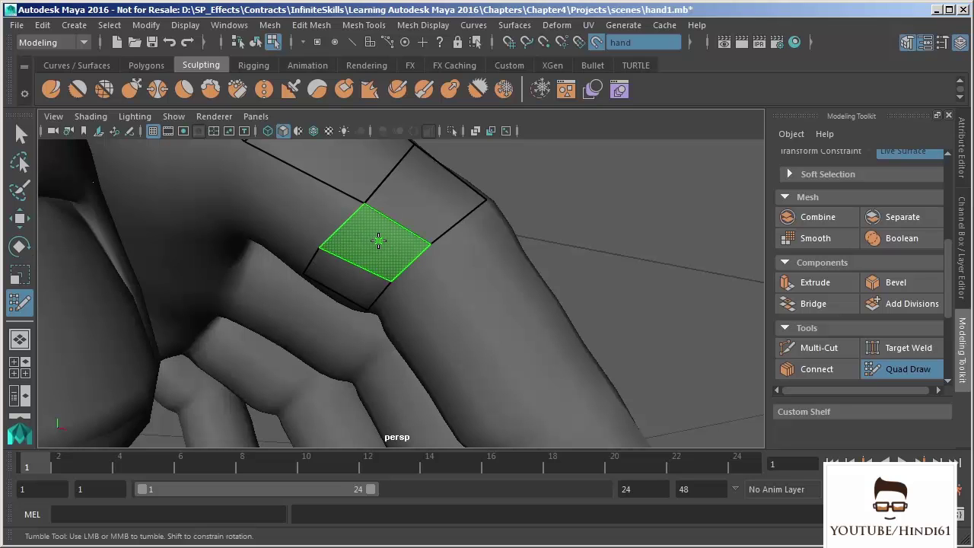
shift+click(378, 240)
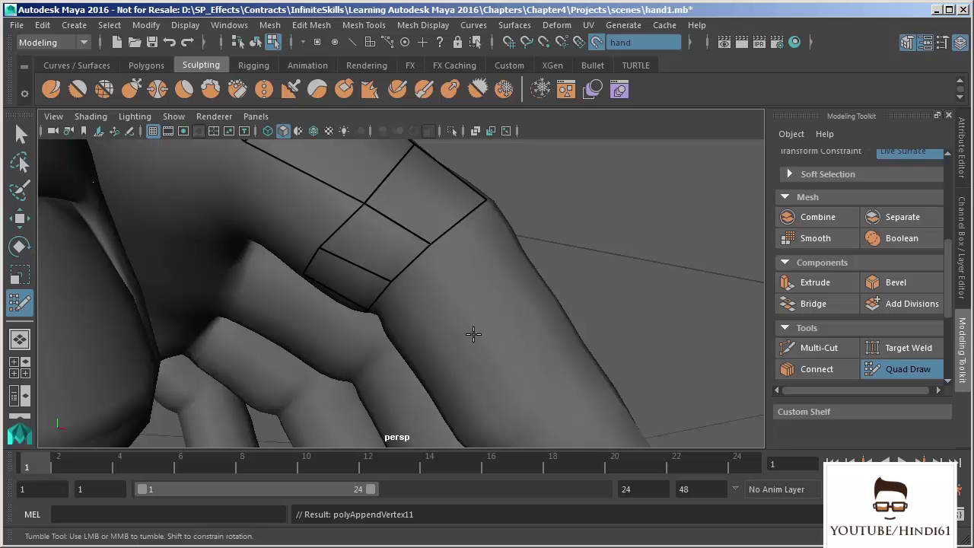
Step: Set the Quad Draw extend option to Extend: Loop
alt+drag(477, 314, 403, 338)
alt+right_drag(403, 338, 432, 293)
alt+drag(432, 294, 373, 312)
alt+right_drag(357, 256, 430, 298)
alt+middle_drag(376, 305, 367, 322)
key(Tab)
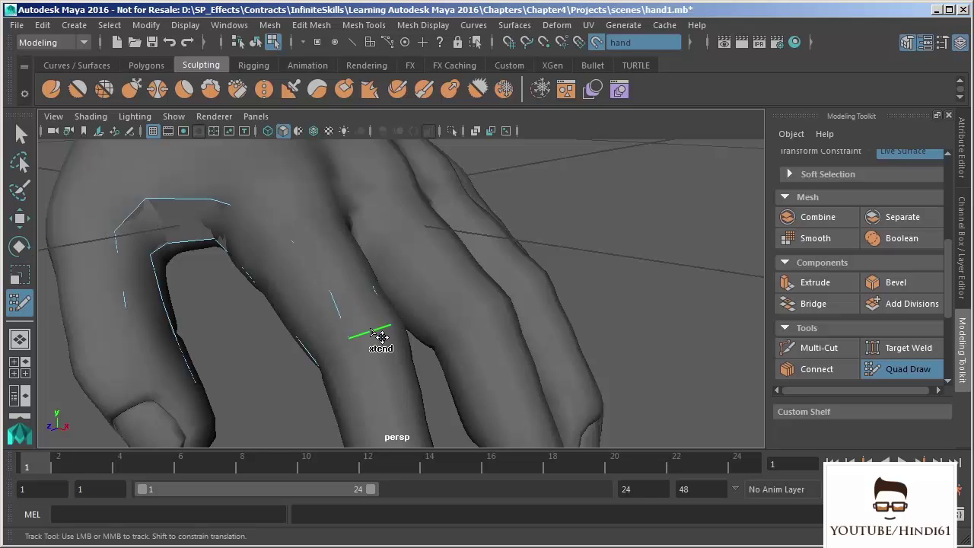
ctrl+shift+right_click(371, 333)
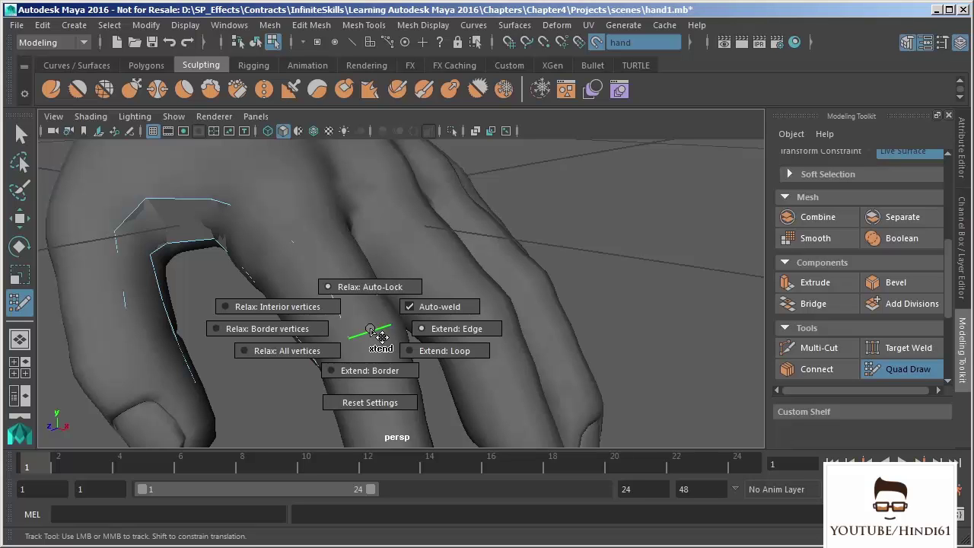
ctrl+shift+right_drag(371, 332, 412, 352)
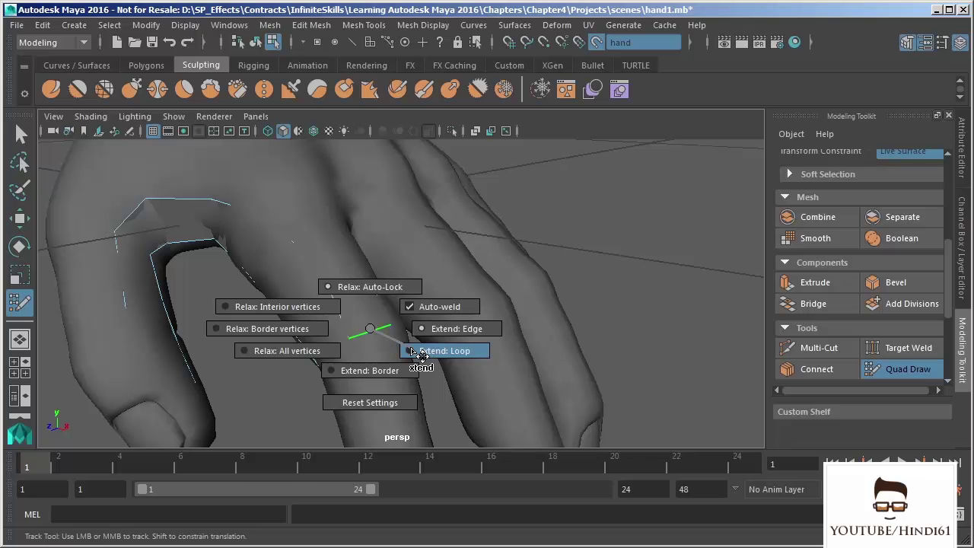
ctrl+shift+right_drag(412, 352, 409, 346)
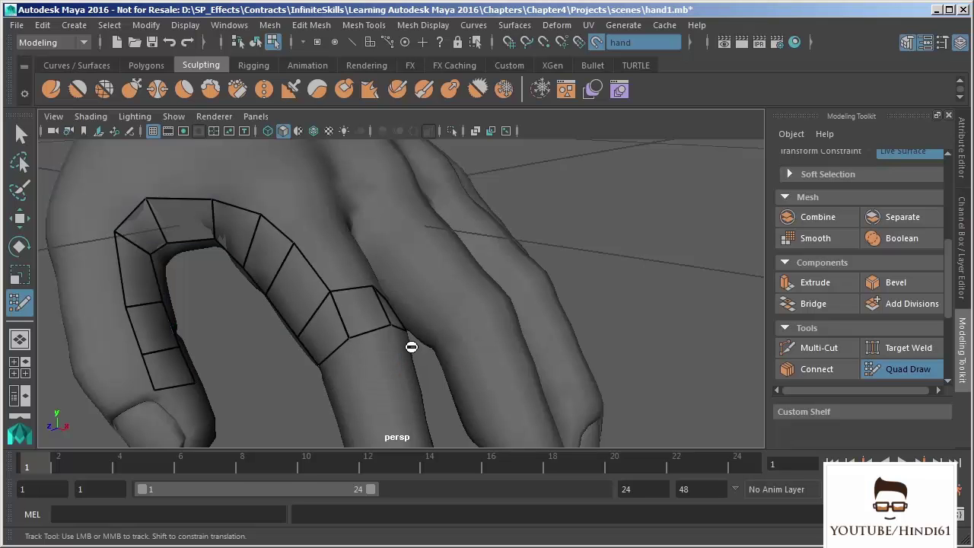
Step: Extend the ring's border loop down the index finger toward the fingertip, adding three rows of quads
alt+drag(496, 376, 386, 230)
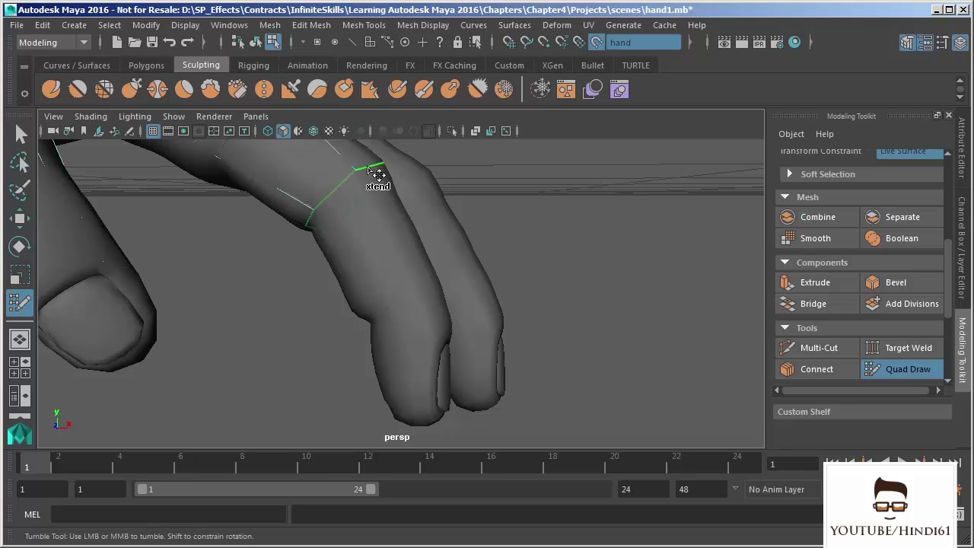
drag(378, 174, 381, 178)
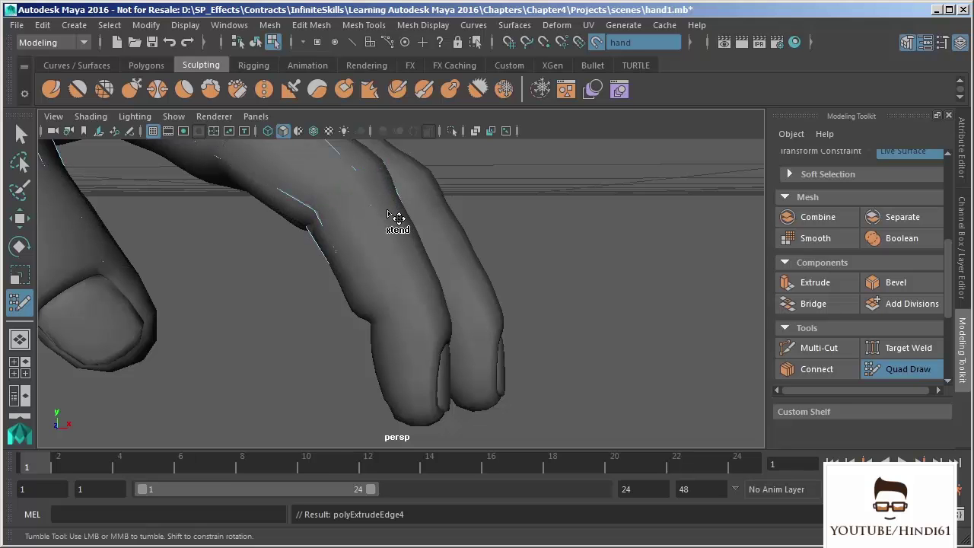
alt+drag(441, 270, 326, 267)
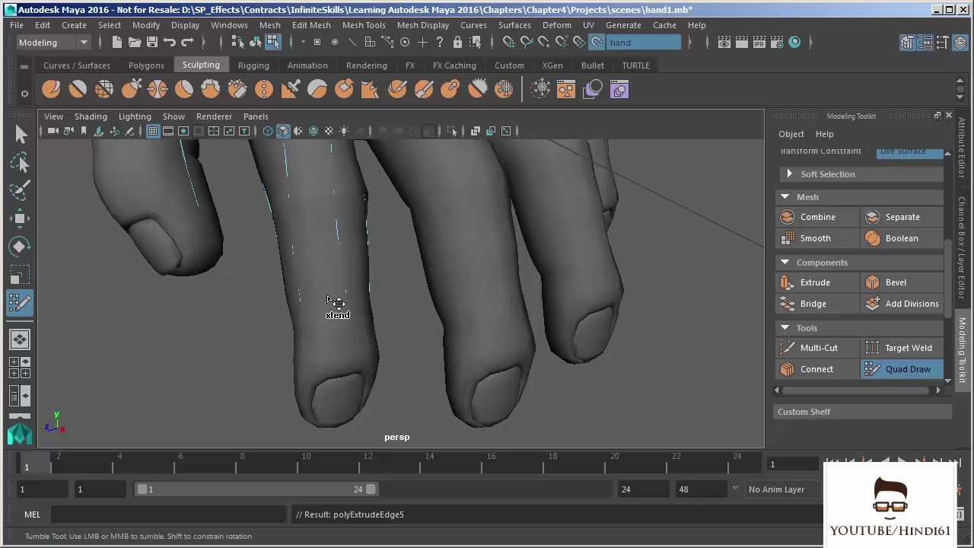
alt+drag(350, 325, 347, 299)
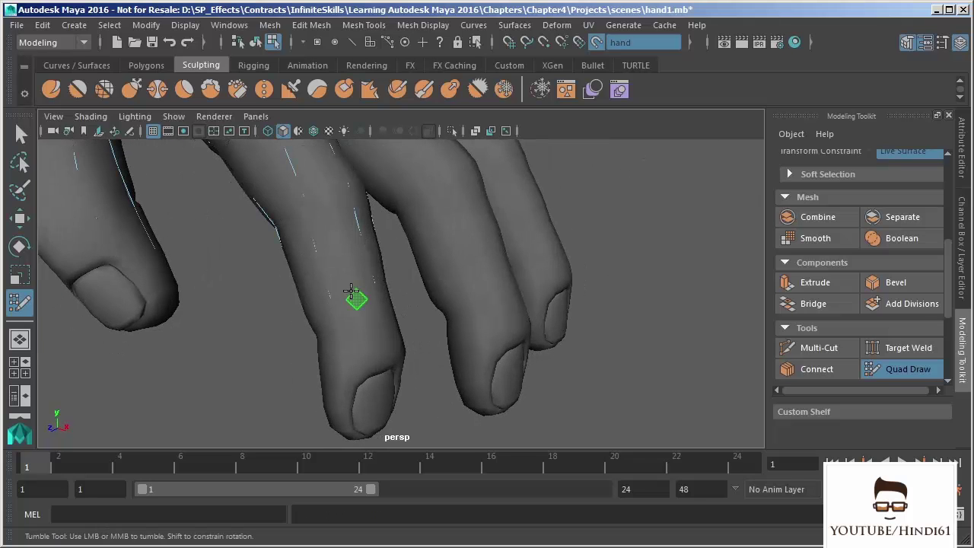
middle_drag(347, 292, 372, 349)
mouse_move(372, 349)
alt+mouse_down()
mouse_move(475, 278)
mouse_move(428, 320)
mouse_move(482, 262)
mouse_move(380, 282)
alt+mouse_up()
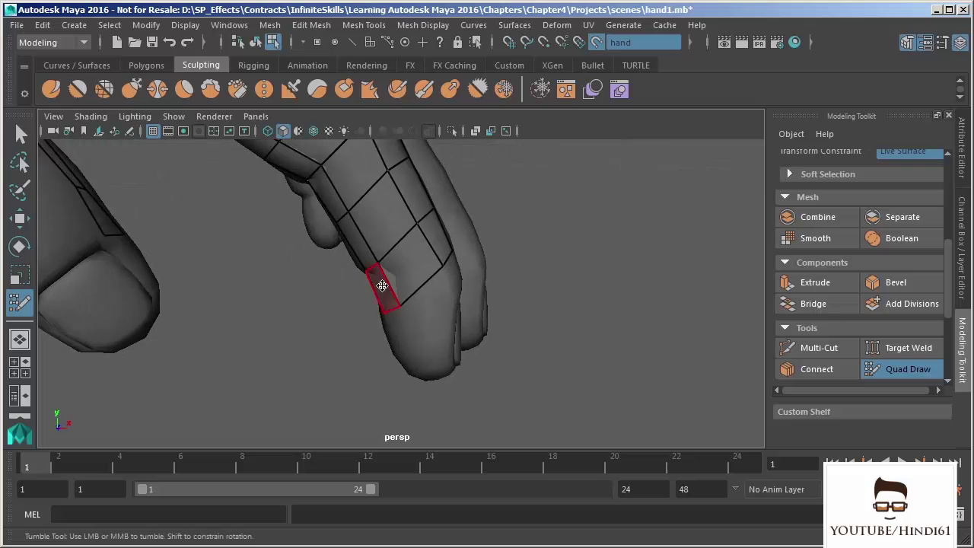
mouse_move(380, 246)
alt+mouse_down()
mouse_move(402, 289)
mouse_move(407, 333)
alt+mouse_up()
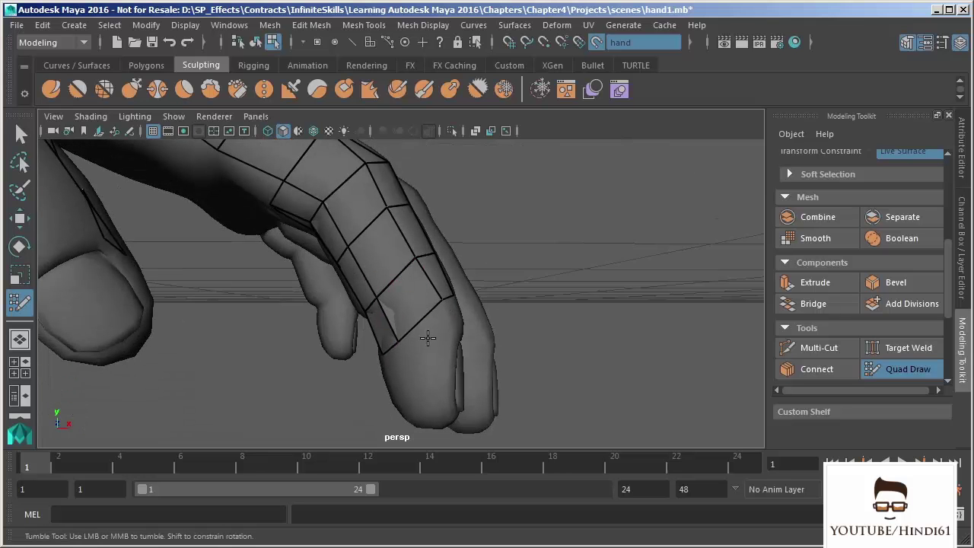
Step: Add one more row of quads toward the index fingertip and relax the quads around the finger, including the underside
ctrl+click(438, 339)
alt+drag(395, 277, 478, 322)
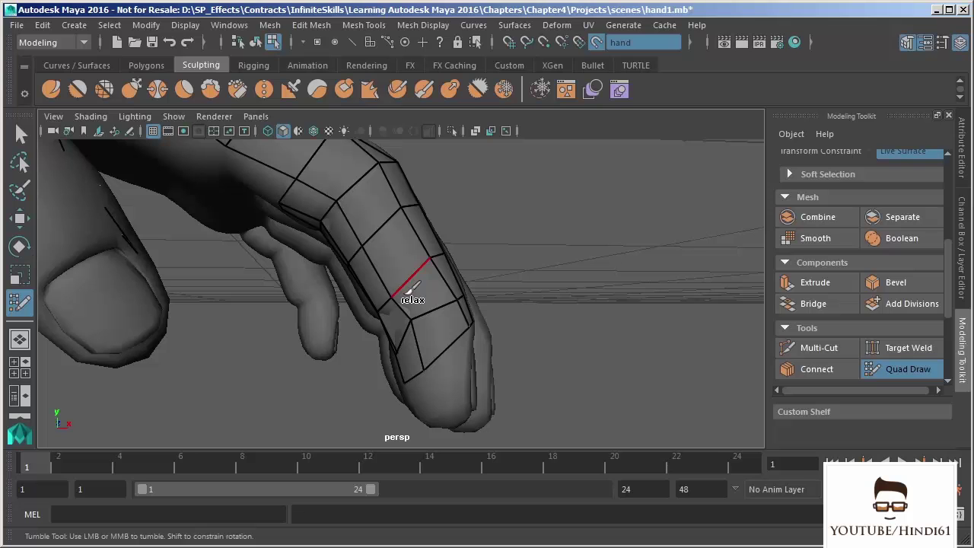
mouse_move(411, 289)
shift+mouse_down()
mouse_move(413, 330)
mouse_move(404, 247)
mouse_move(384, 242)
mouse_move(401, 304)
mouse_move(393, 299)
mouse_move(476, 302)
mouse_move(474, 322)
mouse_move(476, 282)
mouse_move(506, 292)
mouse_move(489, 337)
mouse_move(504, 322)
mouse_move(479, 286)
shift+mouse_up()
alt+drag(528, 303, 480, 309)
mouse_move(481, 308)
shift+mouse_down()
mouse_move(488, 306)
mouse_move(476, 314)
mouse_move(484, 337)
mouse_move(474, 239)
mouse_move(517, 217)
shift+mouse_up()
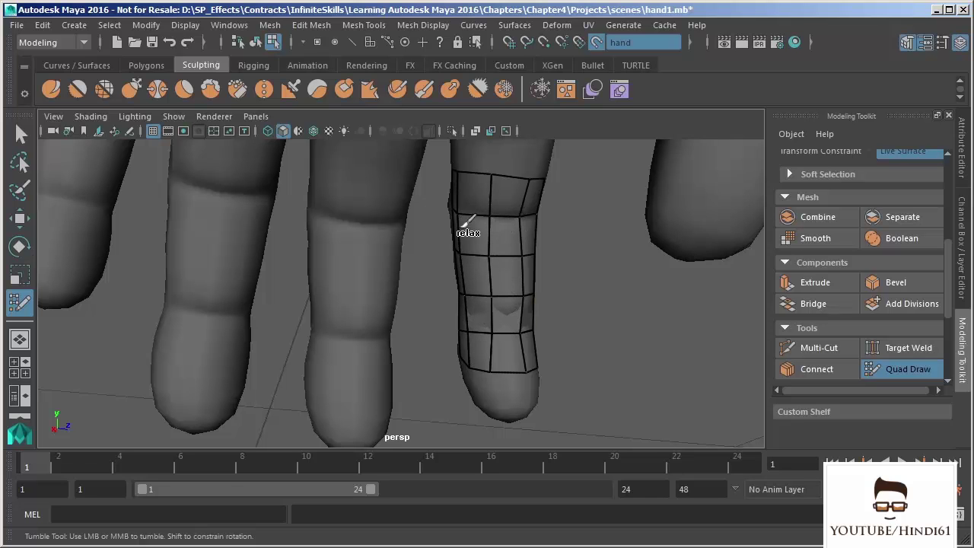
mouse_move(507, 326)
alt+mouse_down()
mouse_move(411, 379)
mouse_move(343, 387)
mouse_move(483, 311)
mouse_move(464, 293)
alt+mouse_up()
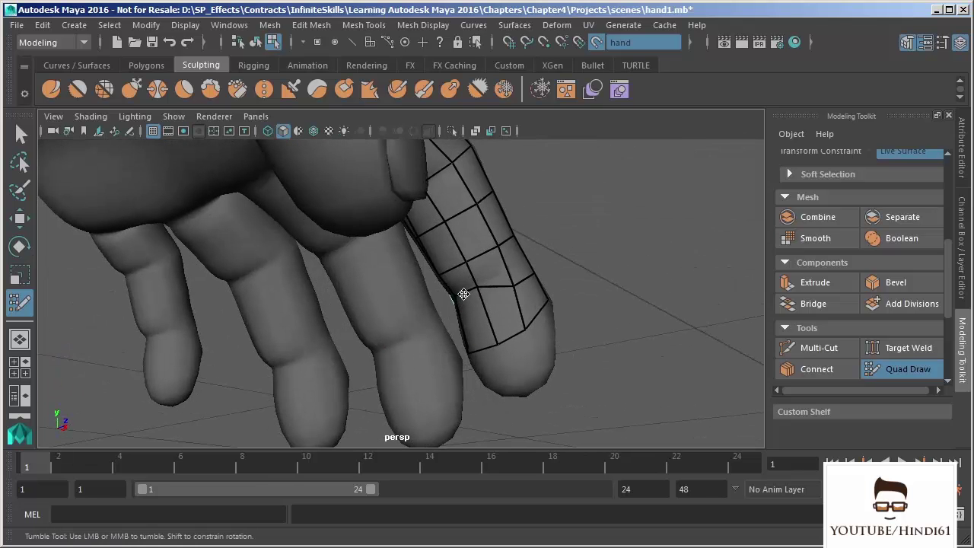
mouse_move(524, 298)
shift+mouse_down()
mouse_move(512, 274)
mouse_move(522, 266)
mouse_move(499, 303)
mouse_move(494, 270)
mouse_move(498, 283)
mouse_move(490, 283)
shift+mouse_up()
alt+right_drag(492, 286, 493, 286)
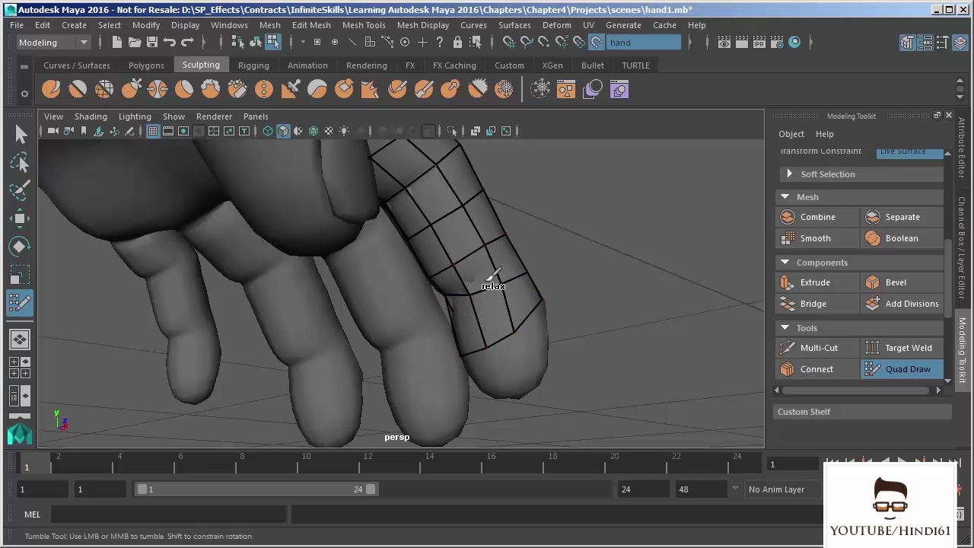
Step: Delete the last quad at the thumb end of the strip
mouse_move(520, 303)
alt+mouse_down()
mouse_move(417, 303)
mouse_move(417, 329)
mouse_move(516, 291)
mouse_move(500, 330)
mouse_move(342, 323)
alt+mouse_up()
alt+middle_drag(342, 228, 384, 350)
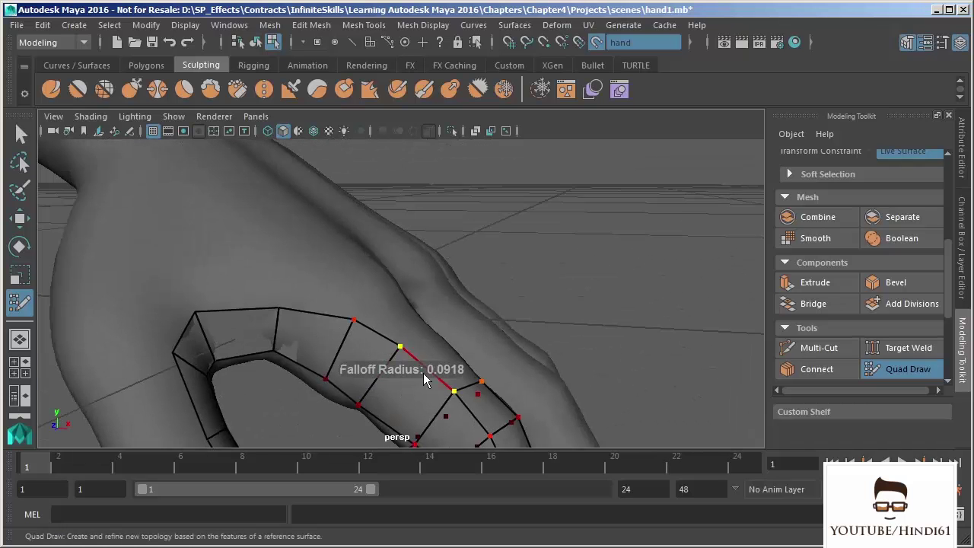
alt+middle_drag(457, 377, 424, 265)
alt+right_drag(425, 265, 430, 290)
alt+middle_drag(431, 290, 432, 293)
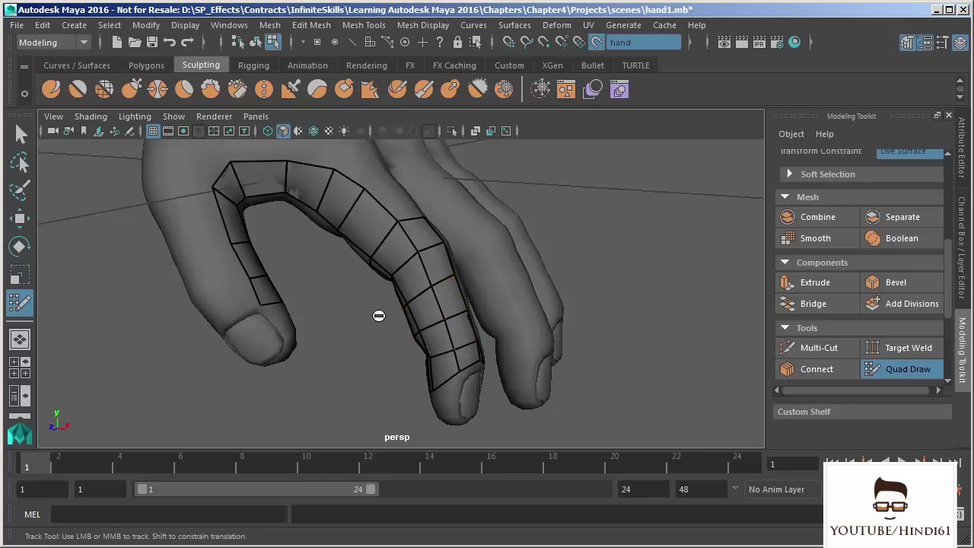
key(ctrl)
alt+drag(387, 284, 430, 289)
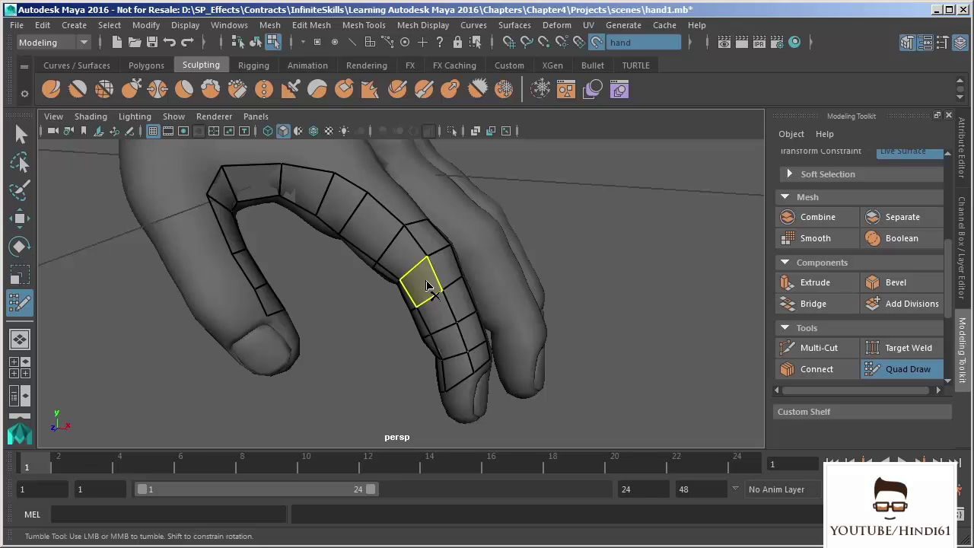
shift+click(266, 301)
shift+click(242, 251)
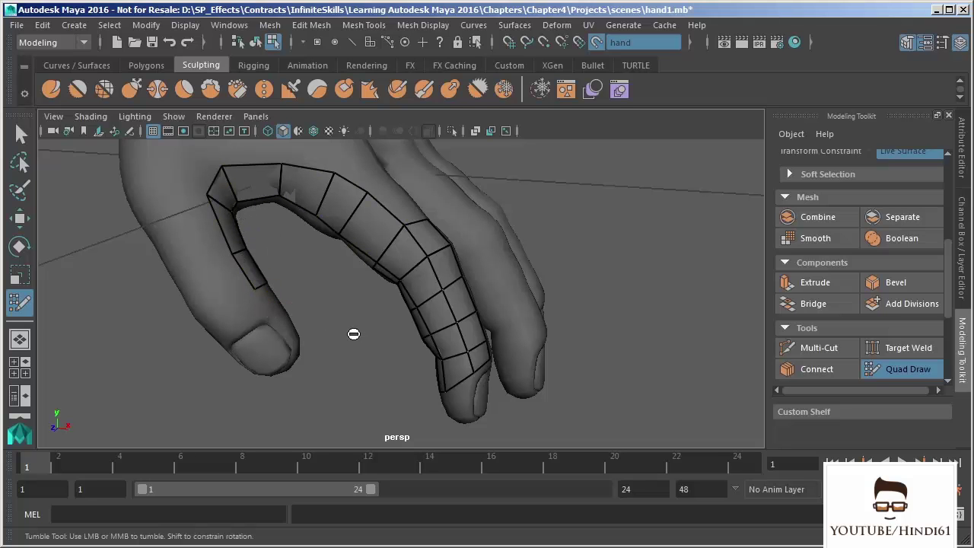
Step: Try deleting the dividing edge and the remaining quad of the thumb strip, and undo both deletions
ctrl+shift+click(240, 255)
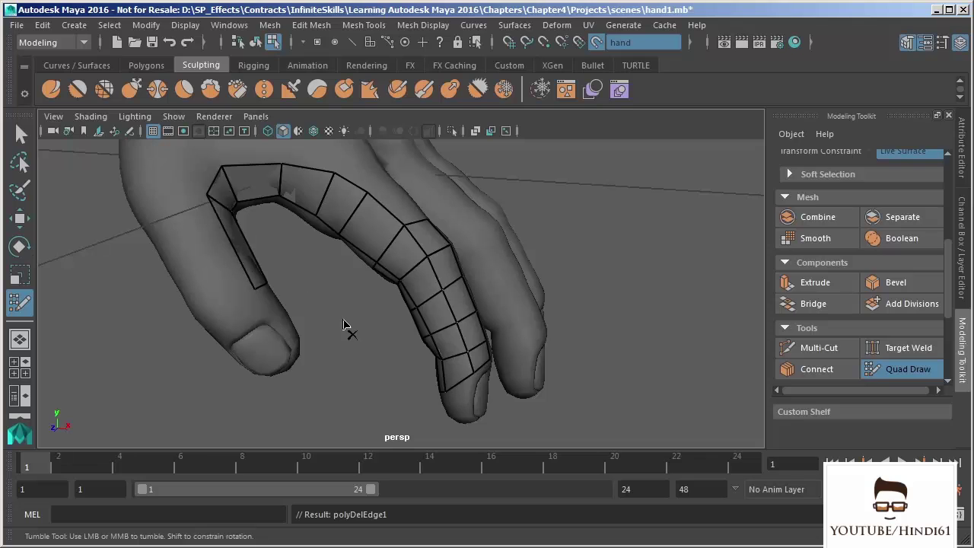
ctrl+shift+click(257, 297)
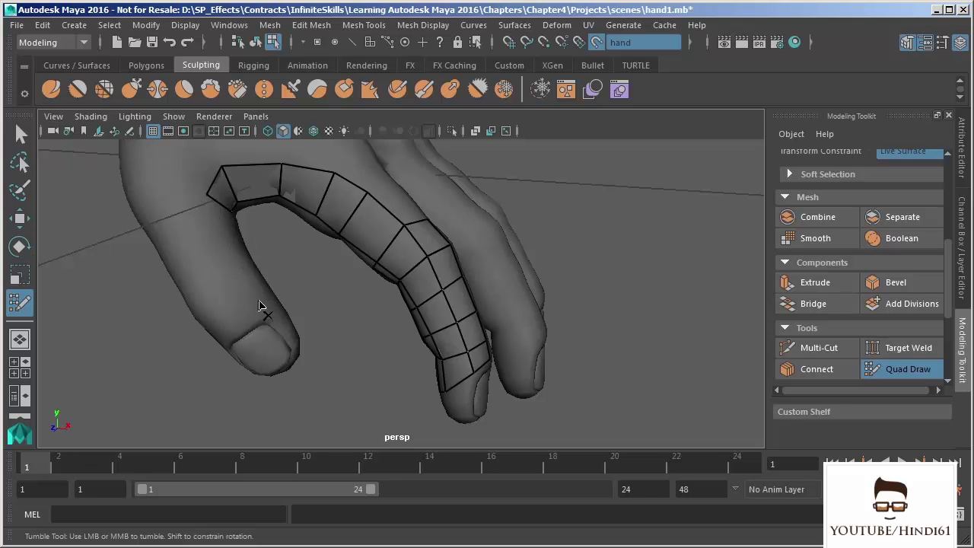
alt+drag(348, 314, 327, 294)
alt+right_drag(327, 293, 297, 202)
alt+middle_drag(297, 203, 340, 299)
key(ctrl+z)
key(ctrl+z)
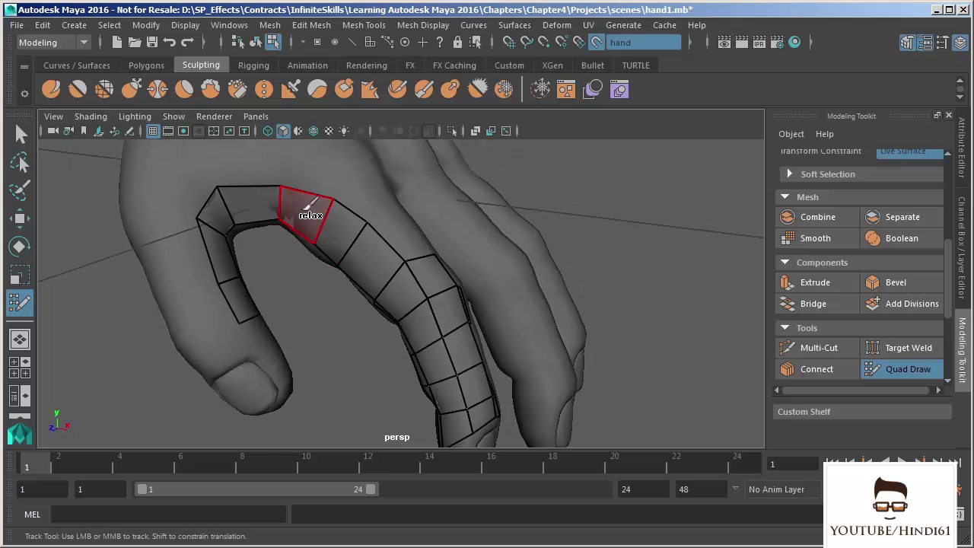
Step: Insert lengthwise edge loops through the strip between thumb and index finger and along the back of the index finger
alt+drag(346, 243, 409, 225)
alt+drag(538, 245, 414, 302)
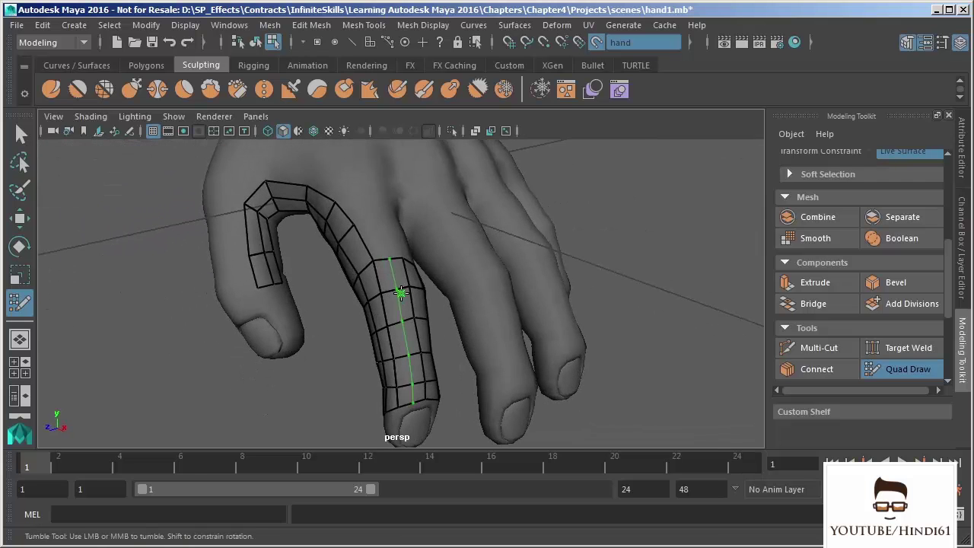
ctrl+click(397, 291)
alt+drag(500, 276, 356, 278)
alt+drag(486, 397, 368, 293)
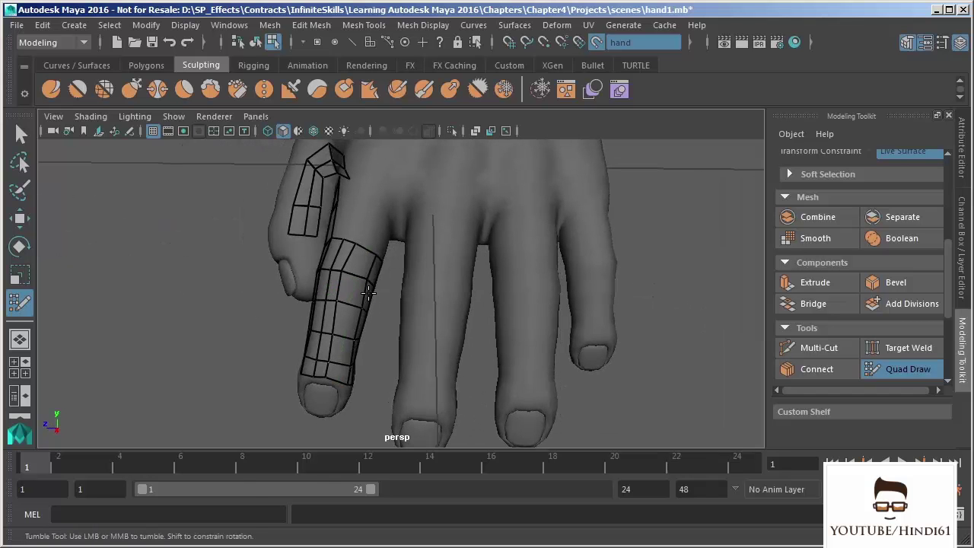
mouse_move(381, 342)
alt+mouse_down()
mouse_move(522, 343)
mouse_move(514, 357)
mouse_move(368, 328)
alt+mouse_up()
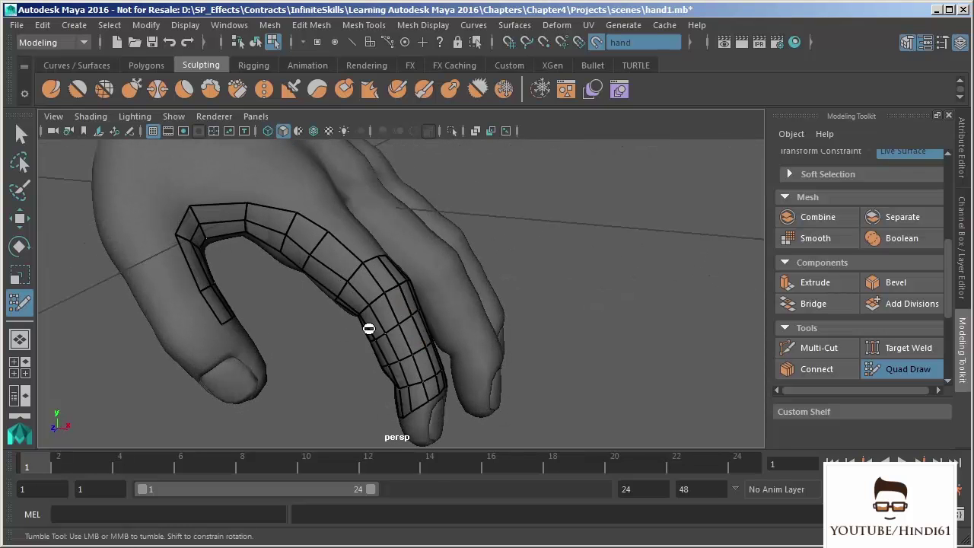
Step: Delete the edge loops that ring the index finger between the knuckle loop and the fingertip border
ctrl+shift+click(407, 327)
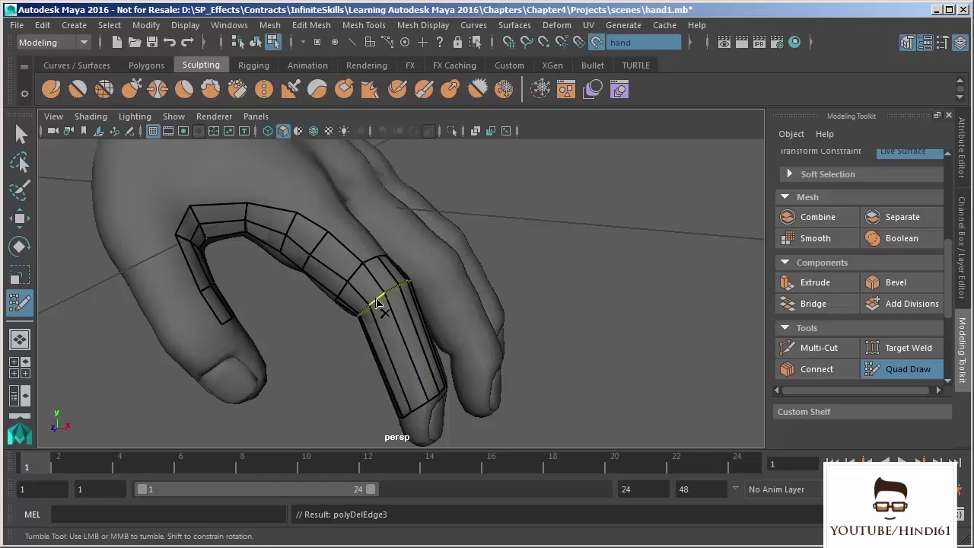
alt+drag(557, 301, 480, 330)
alt+middle_drag(480, 329, 467, 278)
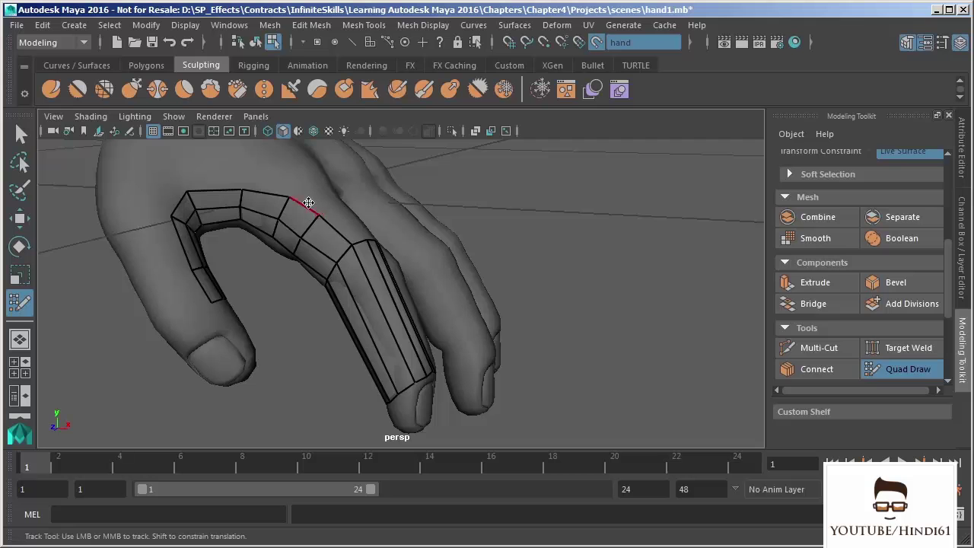
Step: Insert three new edge loops around the index finger between knuckle and fingertip, deleting and reinserting the one nearest the knuckle
alt+drag(417, 381, 397, 347)
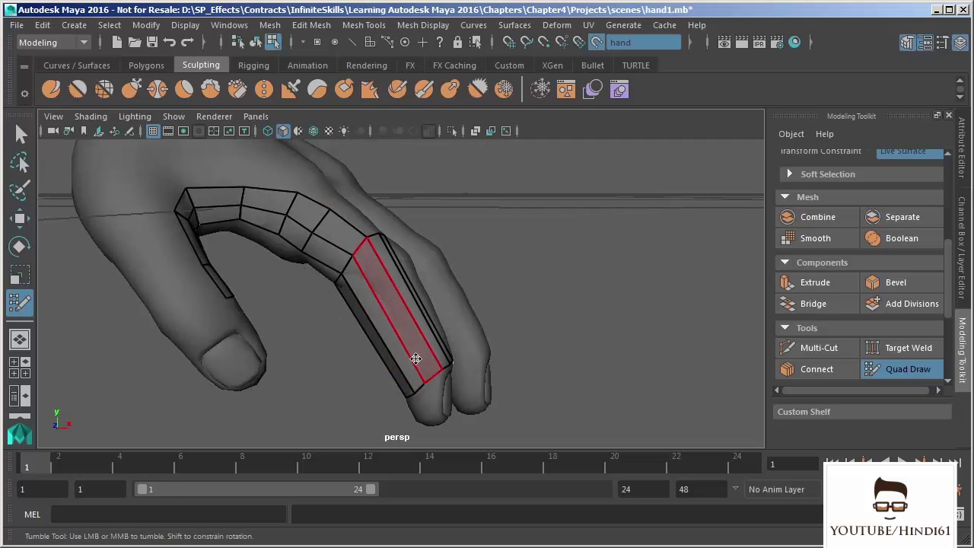
alt+drag(410, 315, 387, 327)
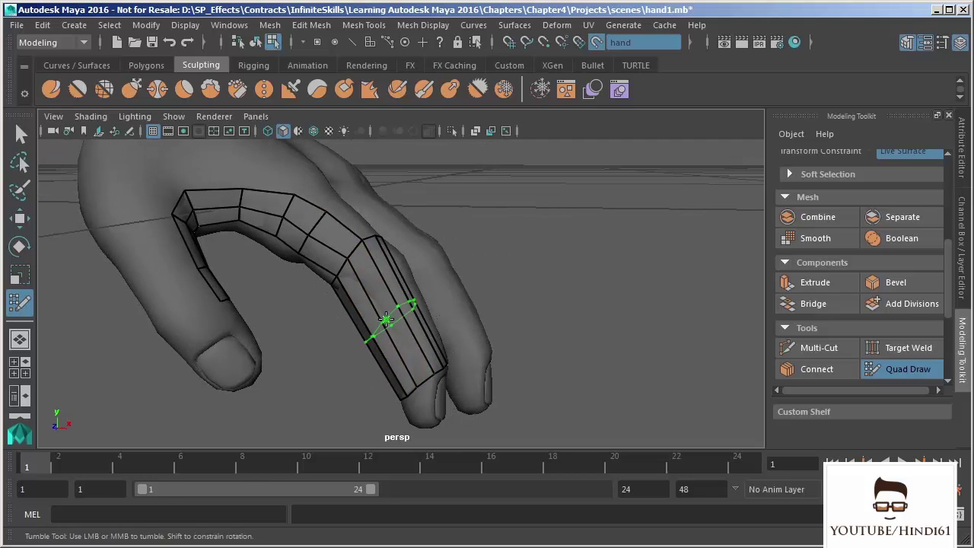
ctrl+click(390, 320)
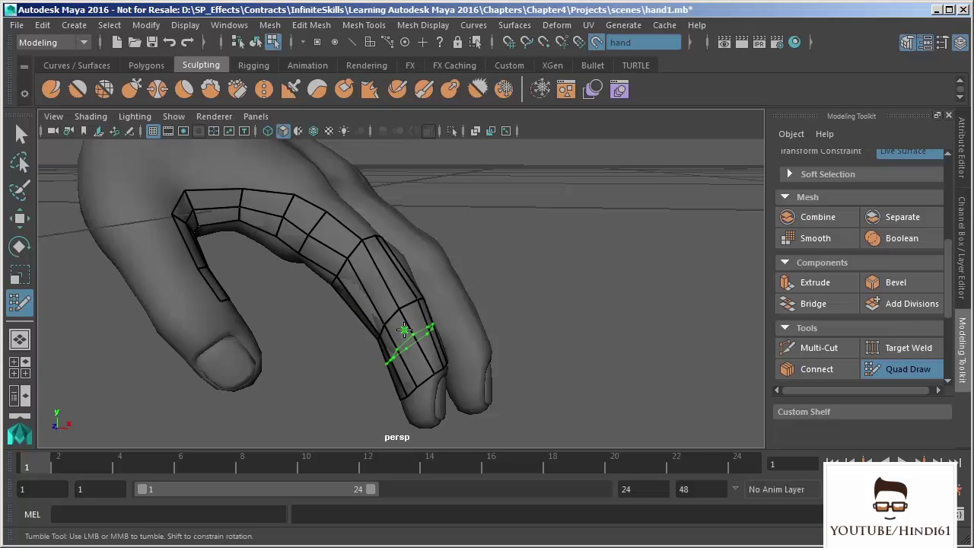
ctrl+click(376, 278)
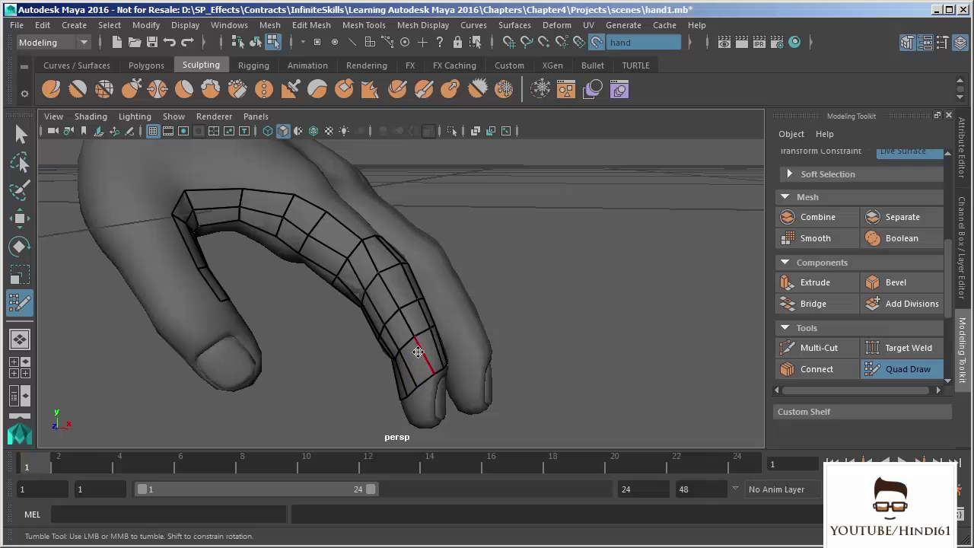
ctrl+shift+click(370, 287)
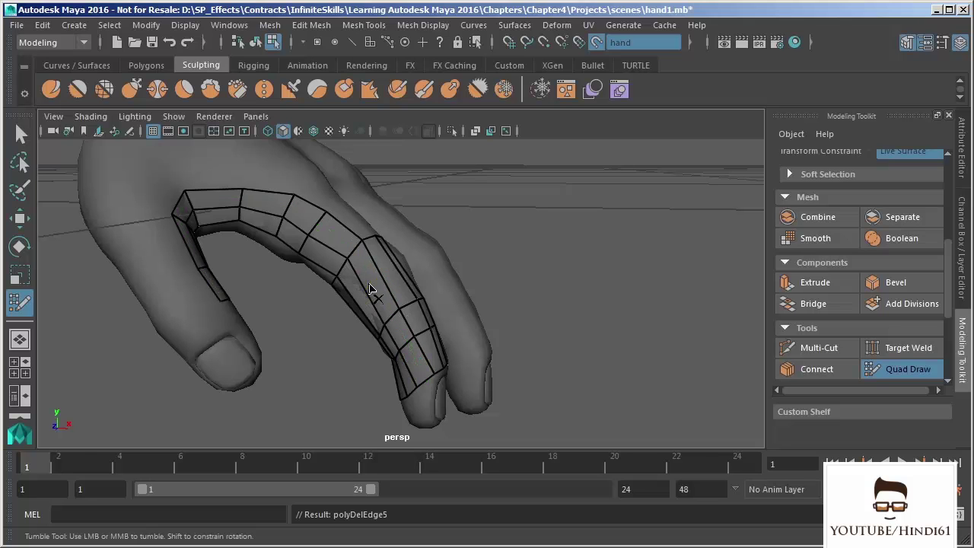
ctrl+click(357, 275)
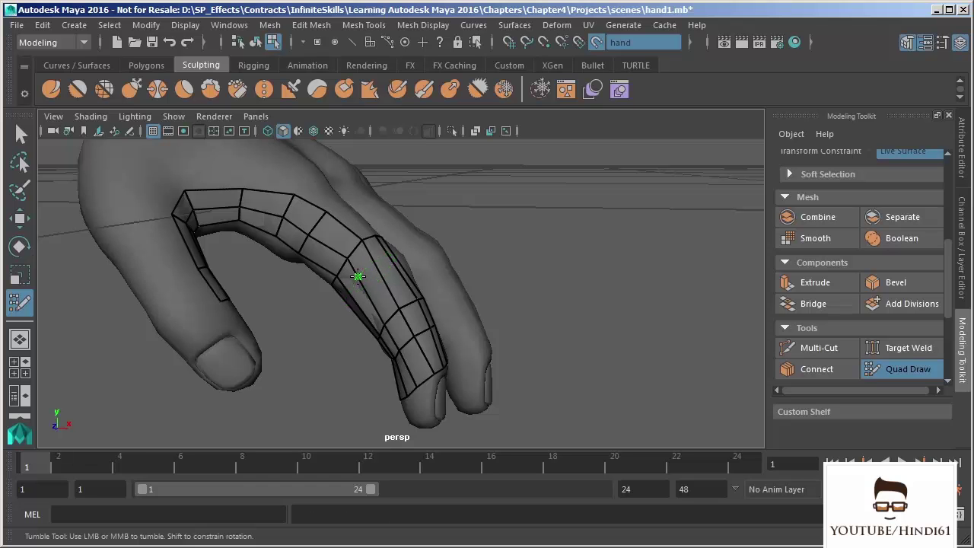
Step: Leave Quad Draw, turn off the hand's live surface, and reactivate the Quad Draw tool
mouse_move(391, 308)
alt+mouse_down()
mouse_move(419, 315)
mouse_move(399, 296)
mouse_move(362, 311)
mouse_move(402, 301)
mouse_move(402, 267)
mouse_move(406, 342)
mouse_move(402, 289)
mouse_move(447, 328)
alt+mouse_up()
alt+right_drag(465, 324, 409, 270)
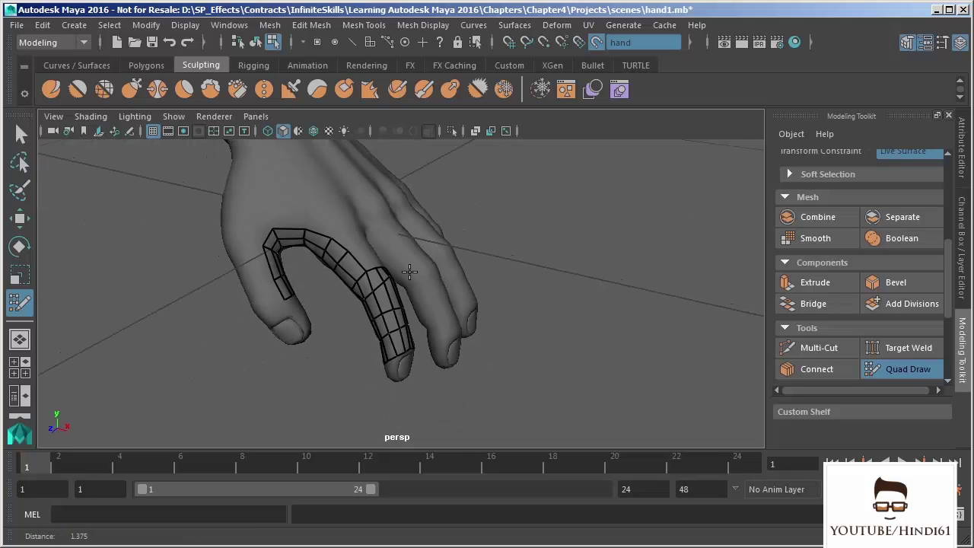
alt+middle_drag(412, 260, 424, 271)
click(20, 134)
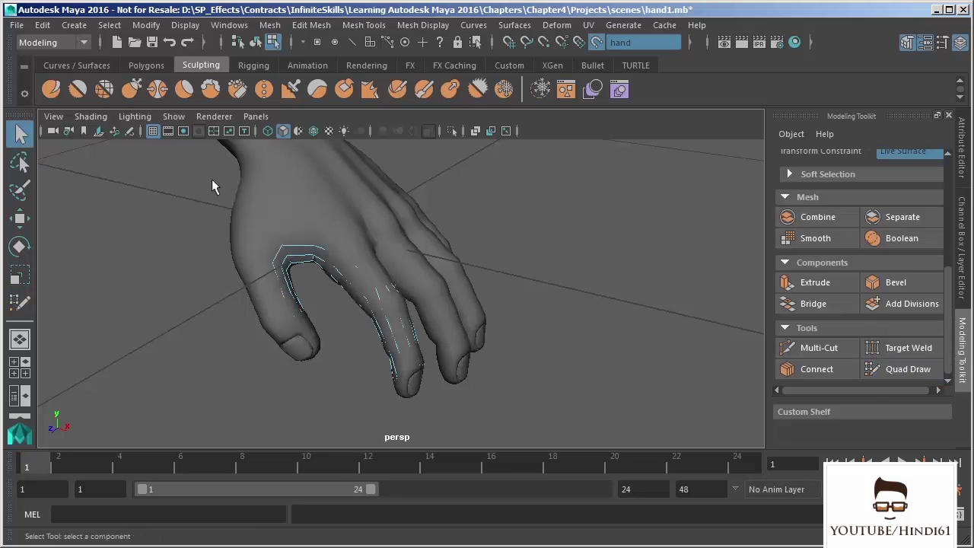
click(595, 44)
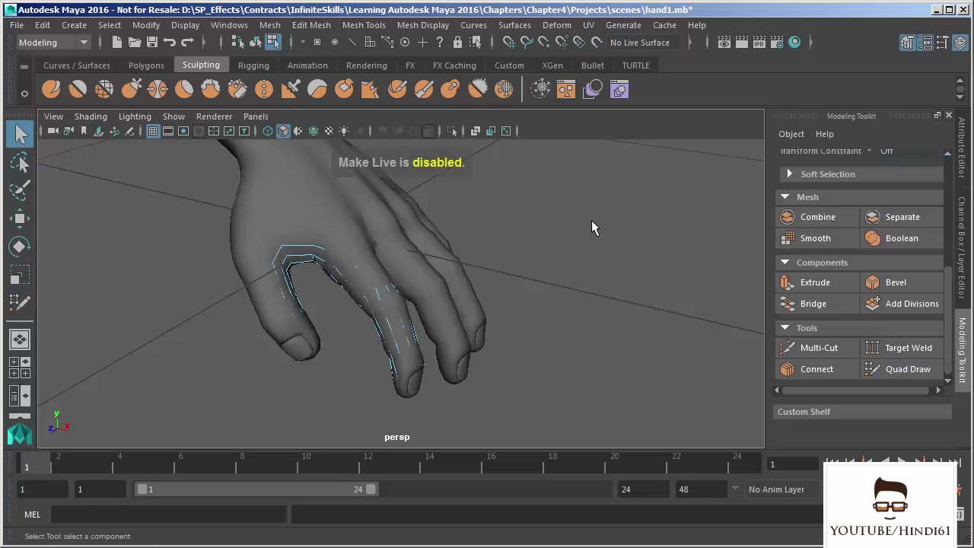
alt+drag(473, 239, 492, 238)
click(881, 368)
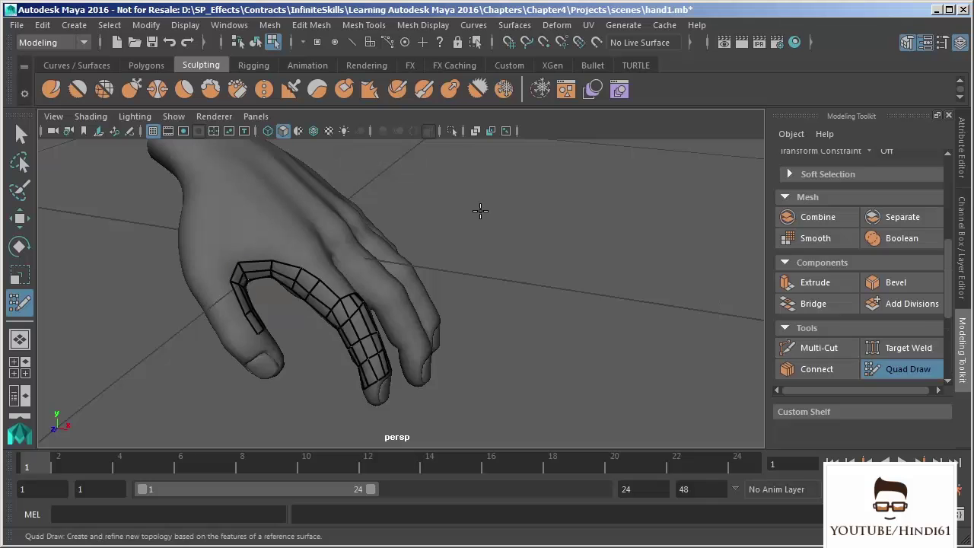
Step: Paint a winding strip of small quads in the empty space beside the hand, and a second strip with much larger quads
alt+middle_drag(445, 224, 494, 247)
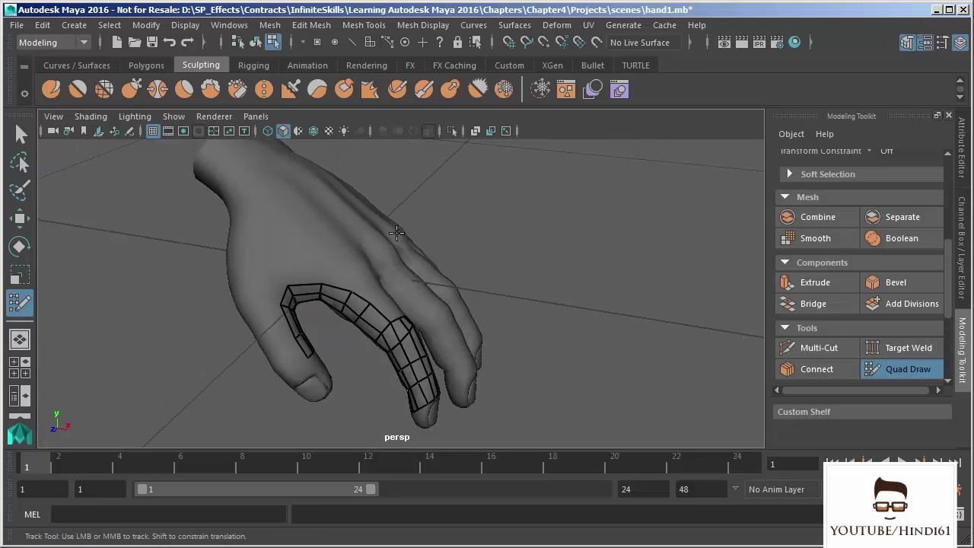
alt+right_drag(536, 237, 529, 266)
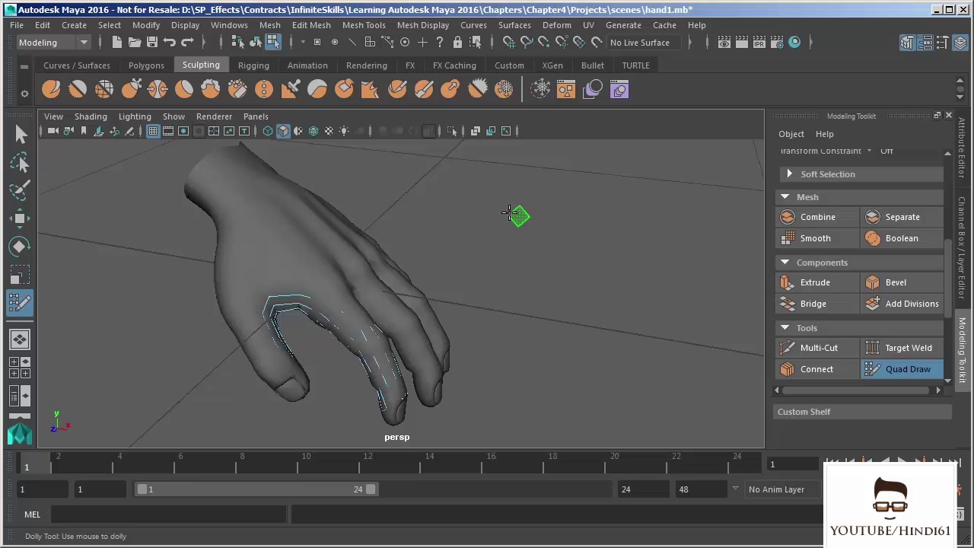
mouse_move(456, 261)
mouse_down()
mouse_move(523, 255)
mouse_move(650, 279)
mouse_move(600, 355)
mouse_move(511, 321)
mouse_up()
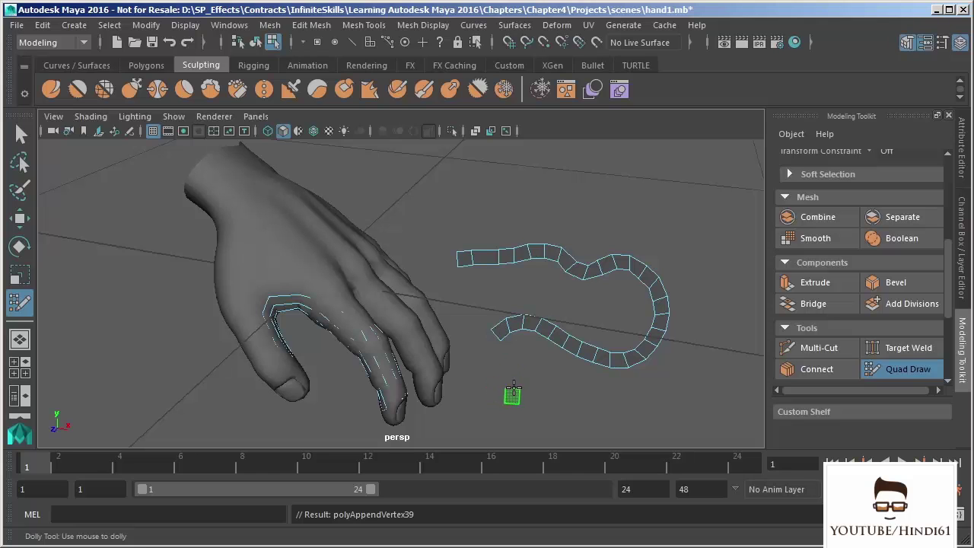
middle_drag(513, 389, 582, 393)
scroll(564, 383, down, 5)
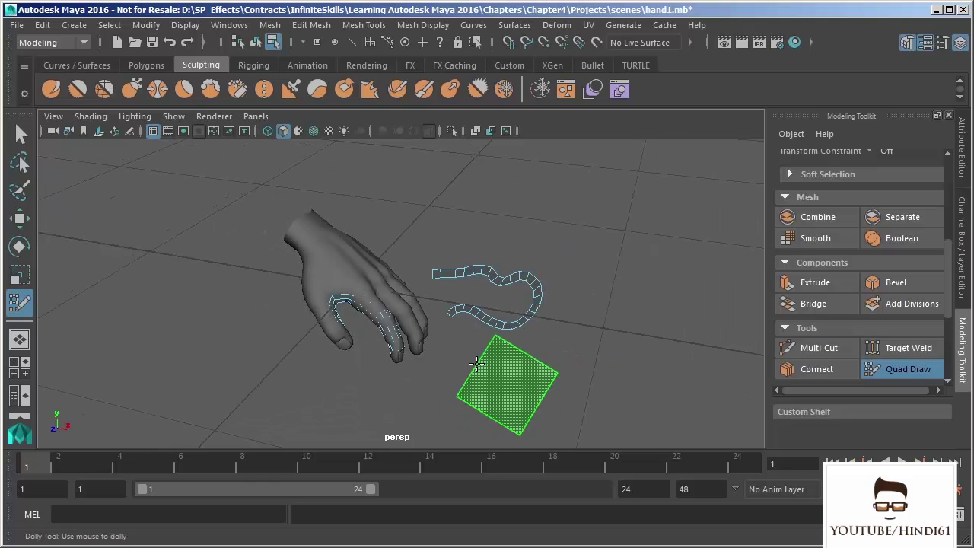
mouse_move(517, 390)
mouse_down()
mouse_move(579, 351)
mouse_move(613, 273)
mouse_move(669, 232)
mouse_move(715, 328)
mouse_move(725, 410)
mouse_up()
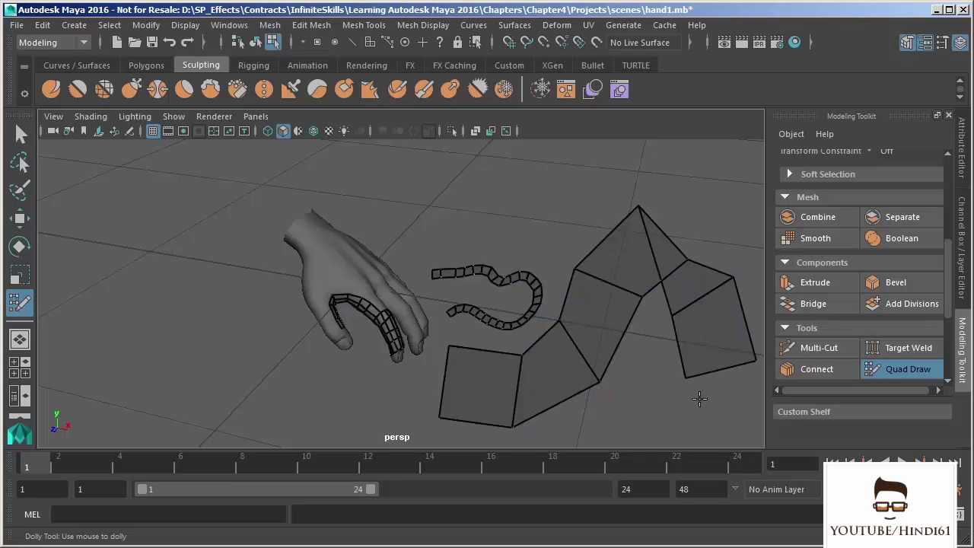
mouse_move(508, 387)
alt+mouse_down()
mouse_move(209, 383)
mouse_move(239, 350)
mouse_move(175, 320)
mouse_move(122, 192)
alt+mouse_up()
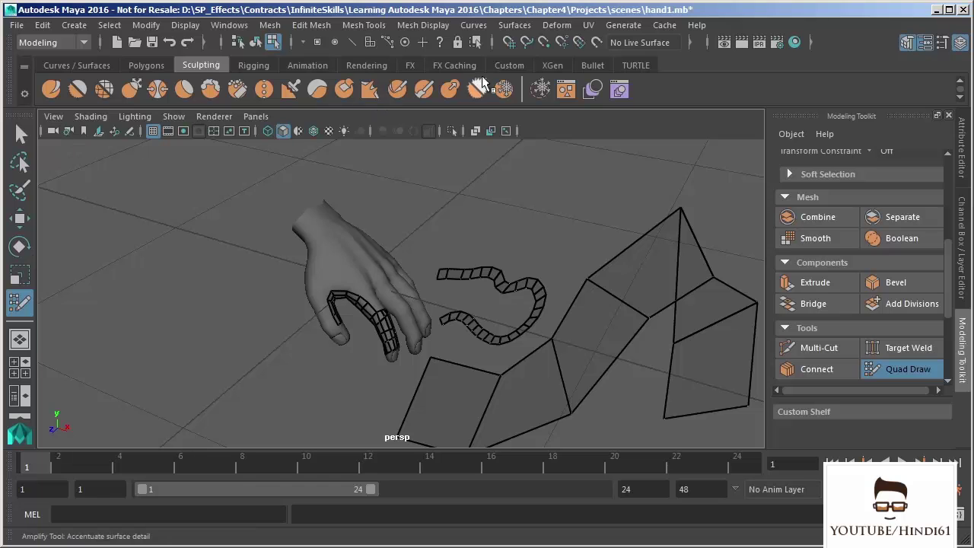
Step: Make the hand the live surface again and paint a strip of quads across the back of the hand near the wrist
scroll(381, 253, up, 5)
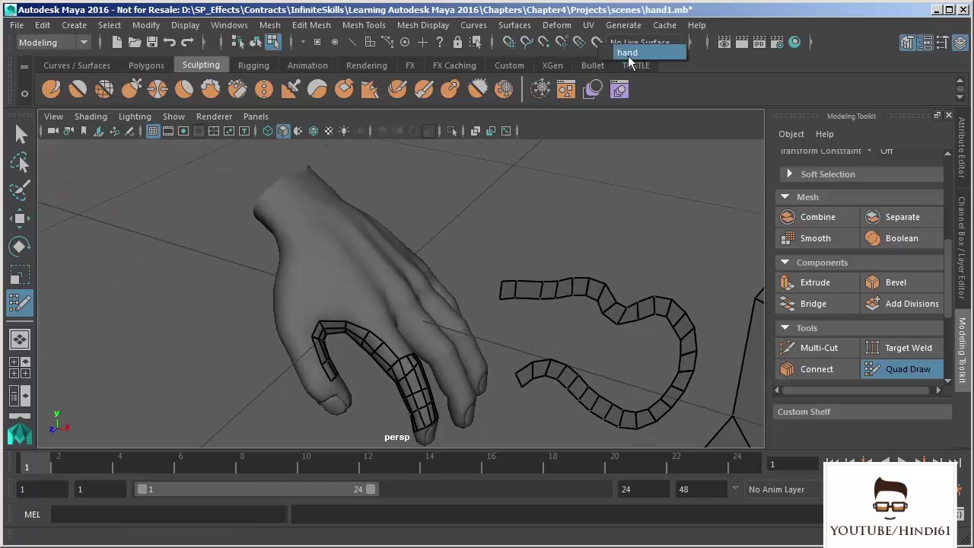
click(626, 54)
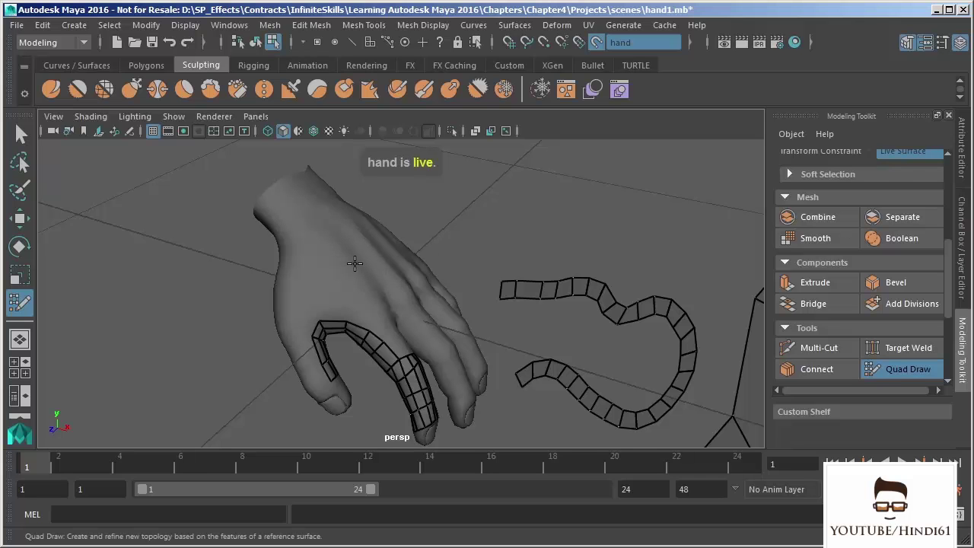
key(Tab)
mouse_move(336, 248)
middle_down()
mouse_move(342, 255)
mouse_move(295, 255)
middle_up()
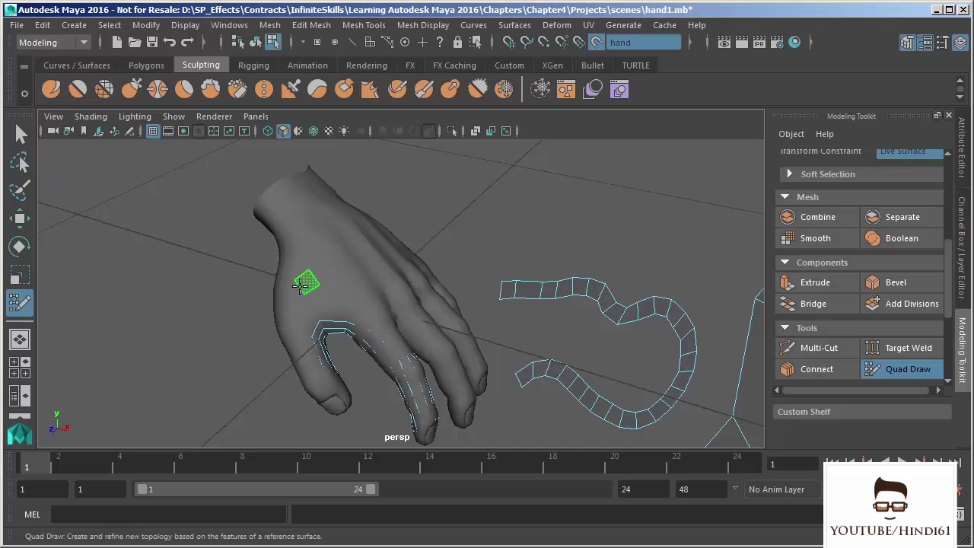
click(294, 287)
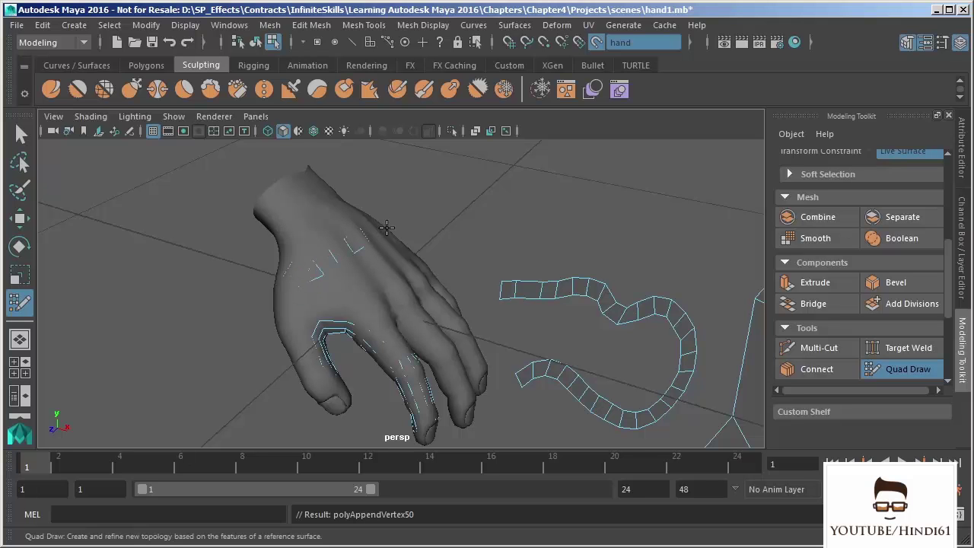
Step: Correct the twisted quads at the thumb-side end of the wrist strip so they form an even row
alt+drag(436, 285, 373, 298)
alt+middle_drag(373, 297, 393, 309)
alt+right_drag(393, 309, 449, 312)
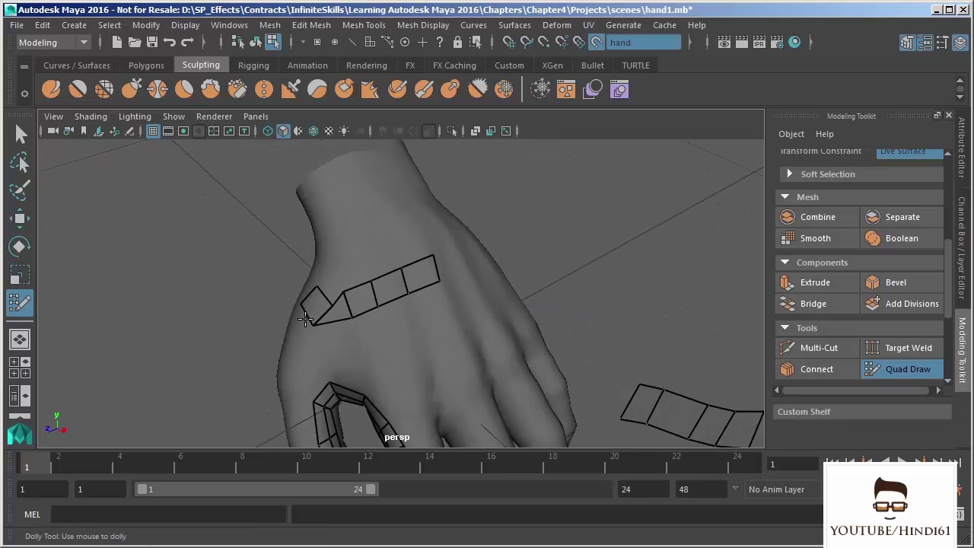
mouse_move(331, 310)
mouse_down()
mouse_move(327, 296)
mouse_move(328, 327)
mouse_move(396, 301)
mouse_move(505, 305)
mouse_move(466, 340)
mouse_move(462, 284)
mouse_up()
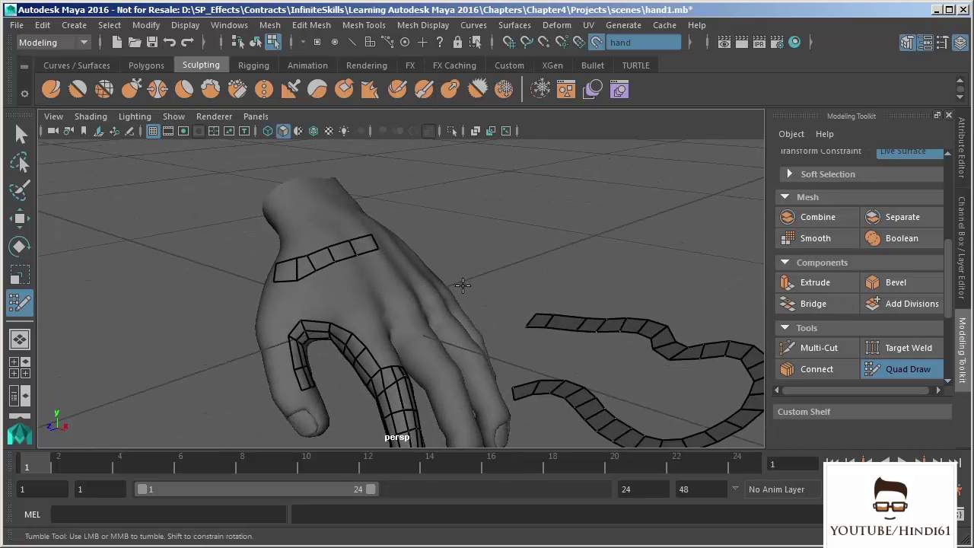